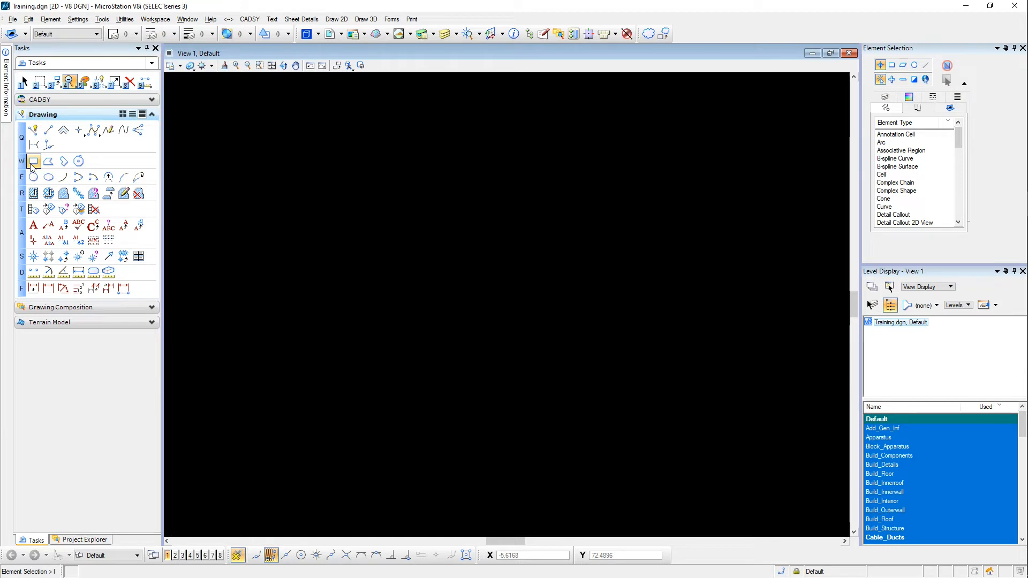
Place two blocks side by side in the upper half of the view, a wide rectangle and a nearly square one beside it
{"action": "left_click", "coordinate": [33, 161]}
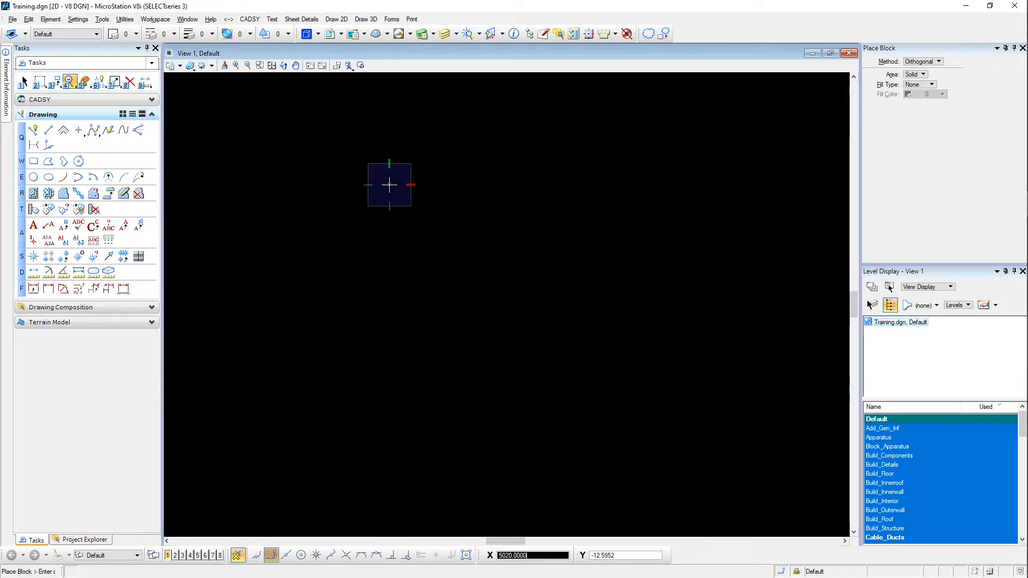
{"action": "left_click", "coordinate": [618, 269]}
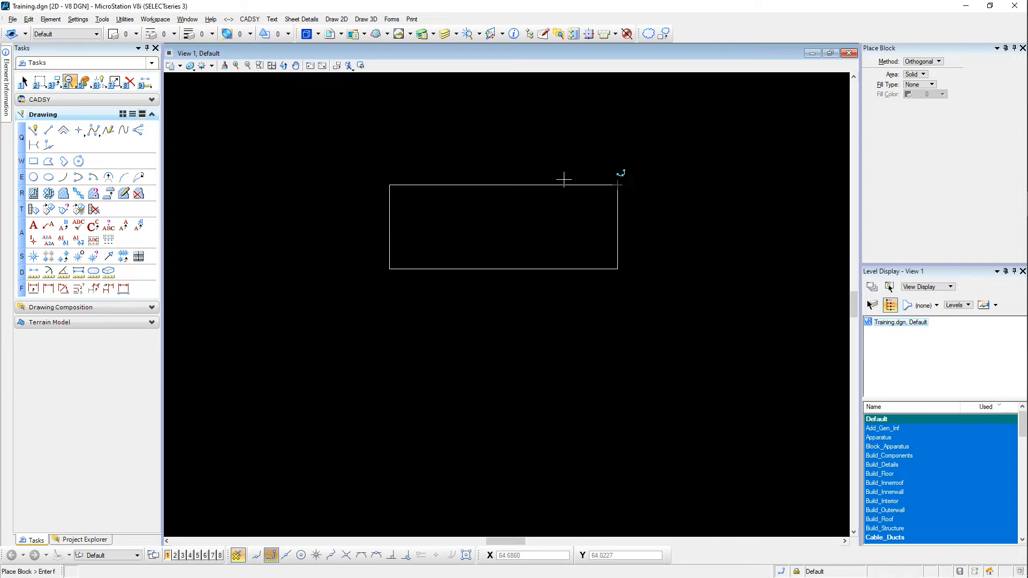
{"action": "left_click", "coordinate": [650, 184]}
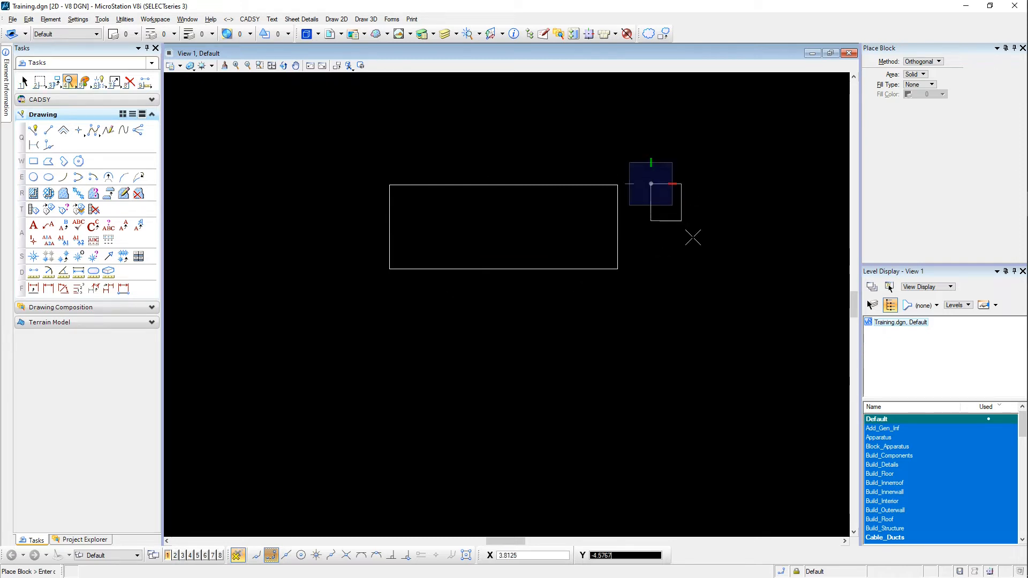
{"action": "left_click", "coordinate": [733, 269]}
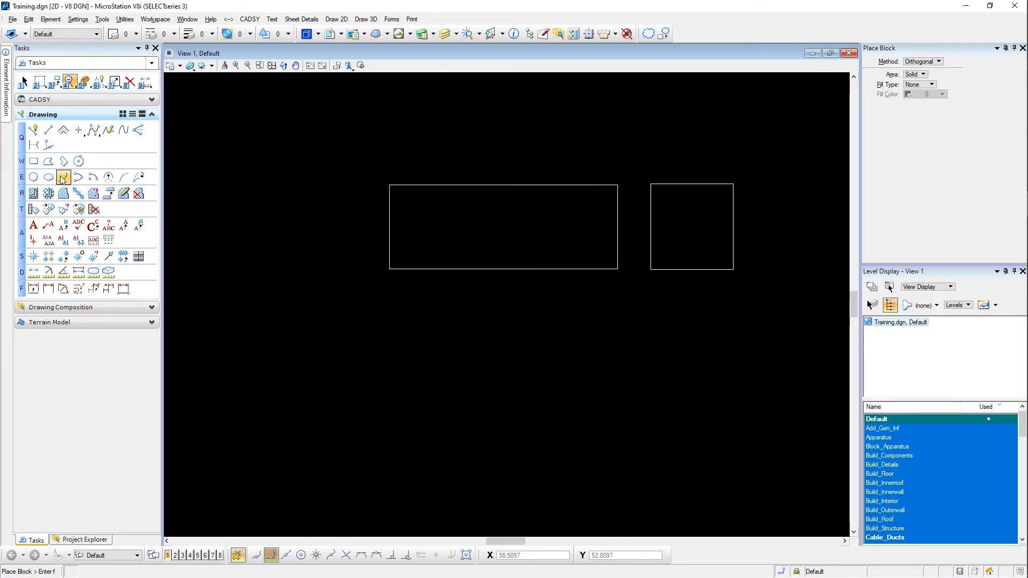
Place a third block exactly 40 wide and 20 high below the first two
{"action": "left_click", "coordinate": [513, 557]}
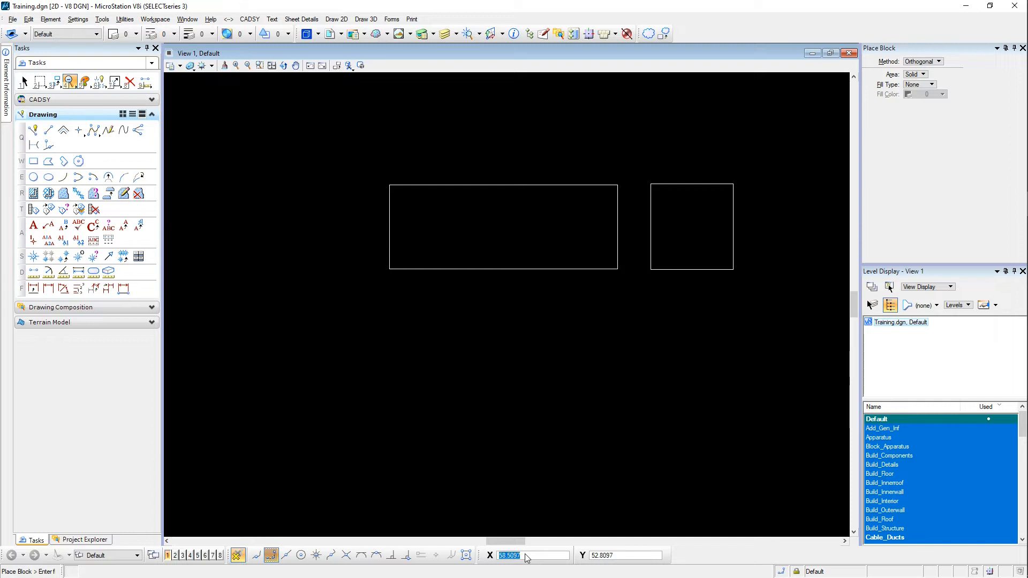
{"action": "type", "text": "40"}
{"action": "key", "text": "Return"}
{"action": "type", "text": "2992"}
{"action": "key", "text": "Return"}
{"action": "left_click", "coordinate": [487, 499]}
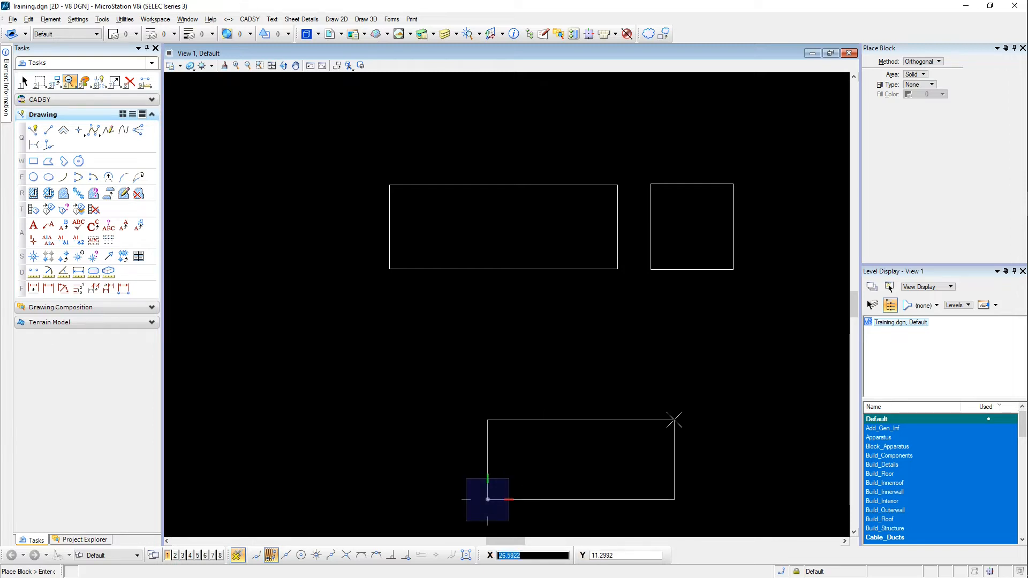
{"action": "type", "text": "40"}
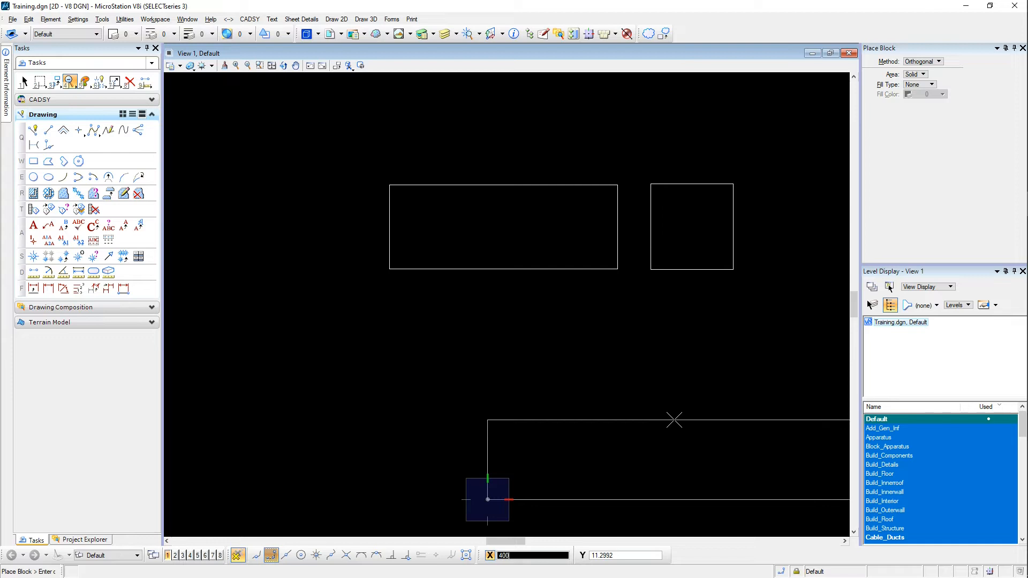
{"action": "key", "text": "Tab"}
{"action": "type", "text": "20"}
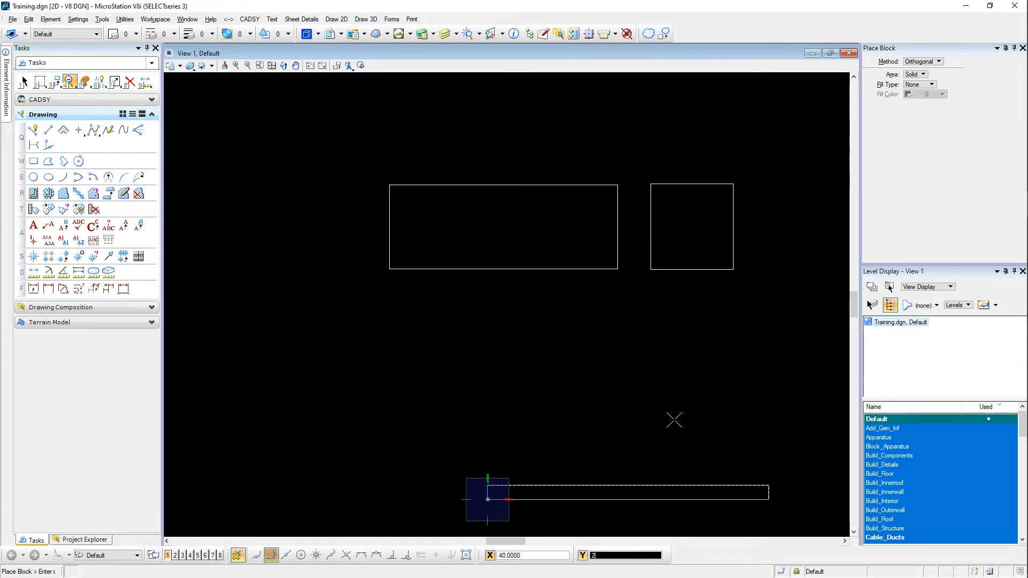
{"action": "left_click", "coordinate": [674, 420]}
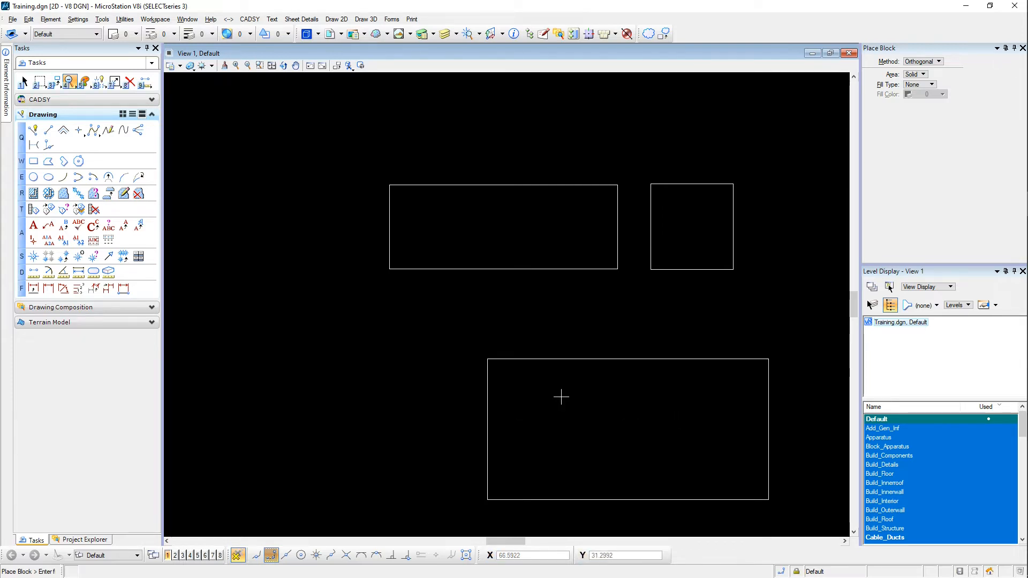
Check the width and height of the lower block with element dimension previews, without placing any dimension
{"action": "key", "text": "Escape"}
{"action": "key", "text": "f"}
{"action": "key", "text": "1"}
{"action": "left_click", "coordinate": [603, 358]}
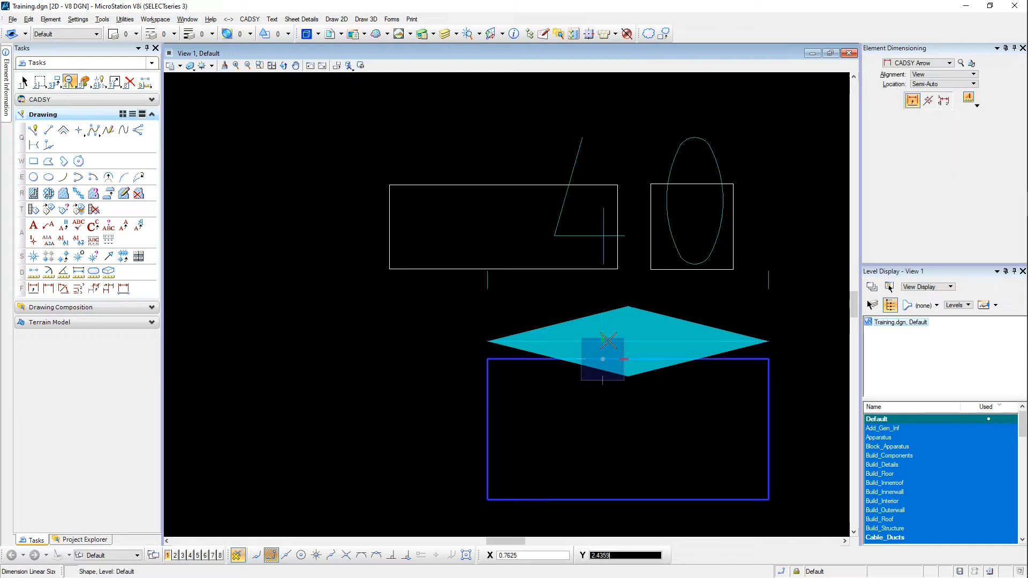
{"action": "key", "text": "Escape"}
{"action": "key", "text": "f"}
{"action": "key", "text": "1"}
{"action": "left_click", "coordinate": [489, 394]}
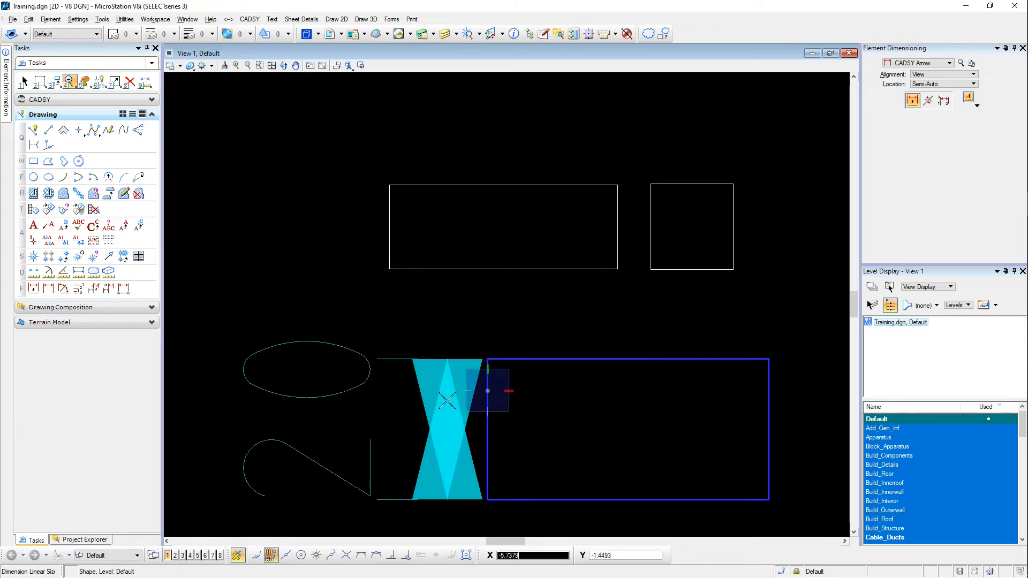
{"action": "key", "text": "Escape"}
Delete all three blocks to leave the drawing empty
{"action": "key", "text": "4"}
{"action": "key", "text": "5"}
{"action": "key", "text": "Escape"}
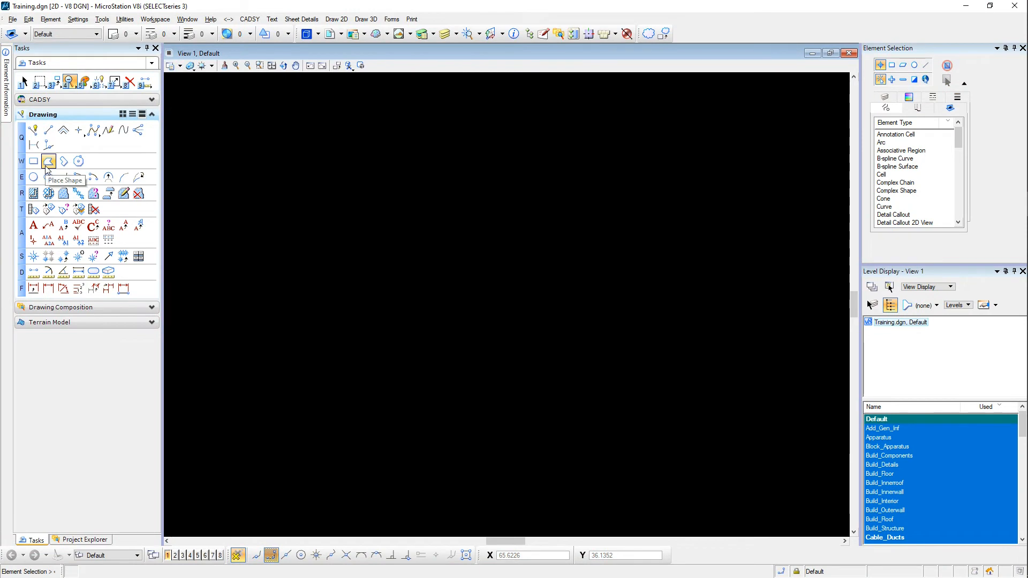
Draw a closed rectangle about 23.5 by 6.25 in the middle of the view with the Place Shape tool
{"action": "left_click", "coordinate": [48, 162]}
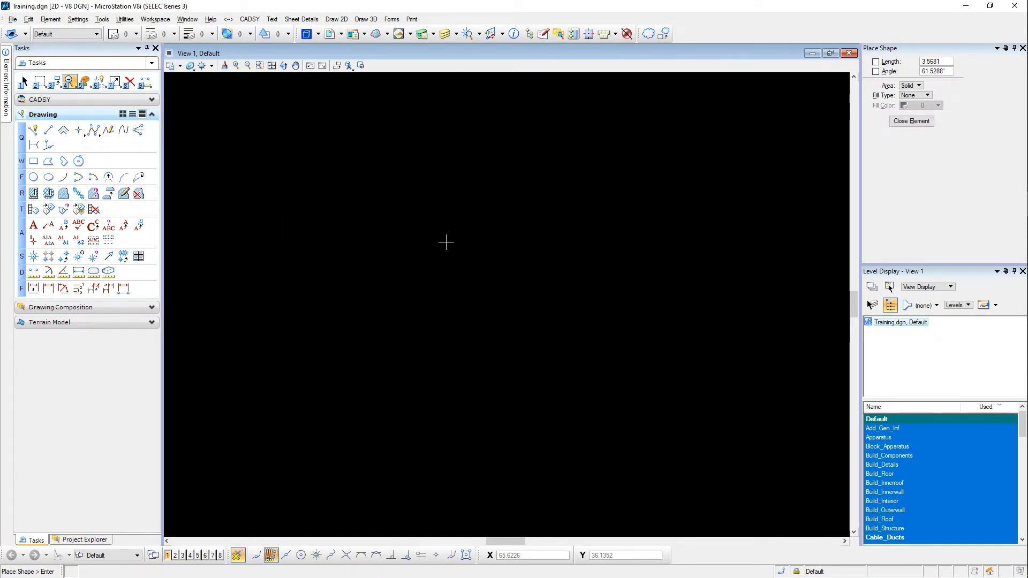
{"action": "left_click", "coordinate": [402, 309]}
{"action": "key", "text": "Return"}
{"action": "left_click", "coordinate": [636, 309]}
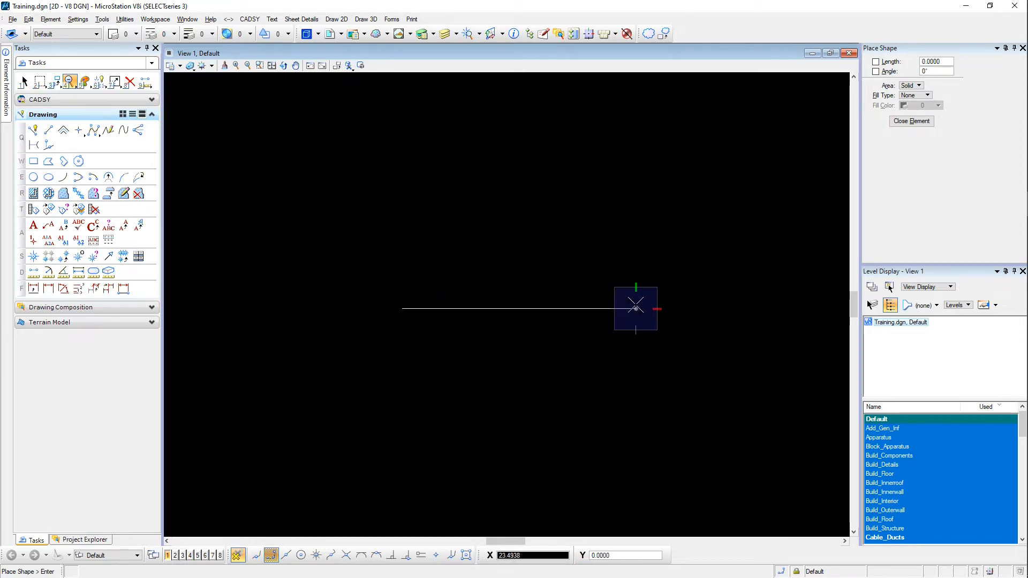
{"action": "left_click", "coordinate": [636, 246]}
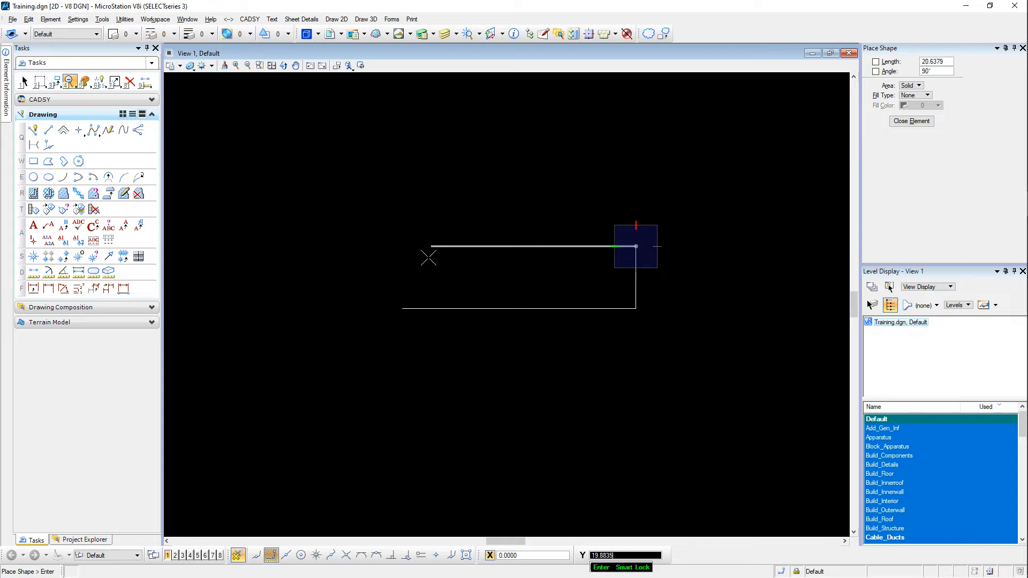
{"action": "left_click", "coordinate": [404, 300]}
{"action": "left_click", "coordinate": [406, 310]}
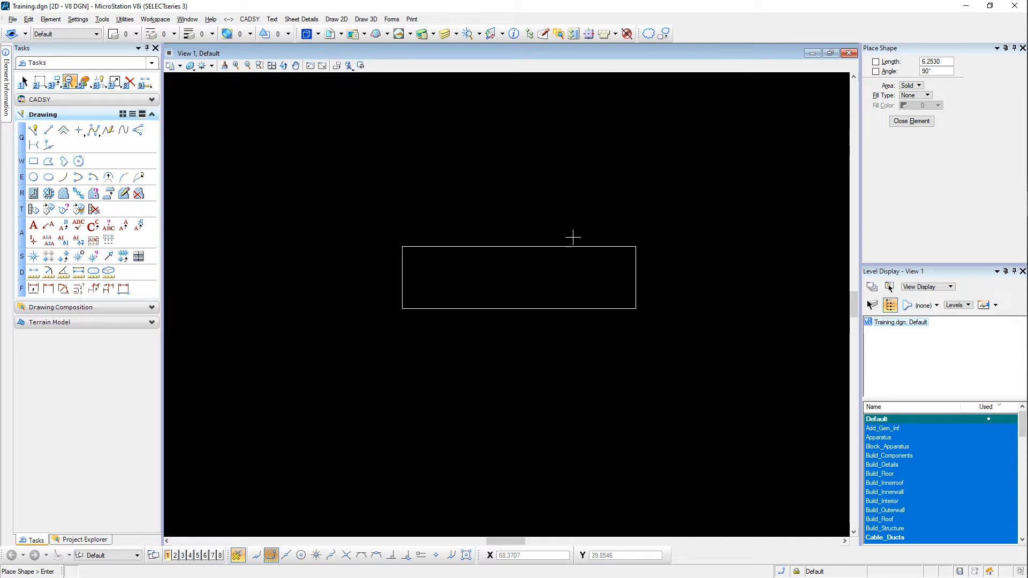
Draw a closed triangle with slanted sides about 10.6 long, beside the rectangle with its base near the rectangle's lower edge
{"action": "left_click", "coordinate": [697, 306]}
{"action": "left_click", "coordinate": [785, 305]}
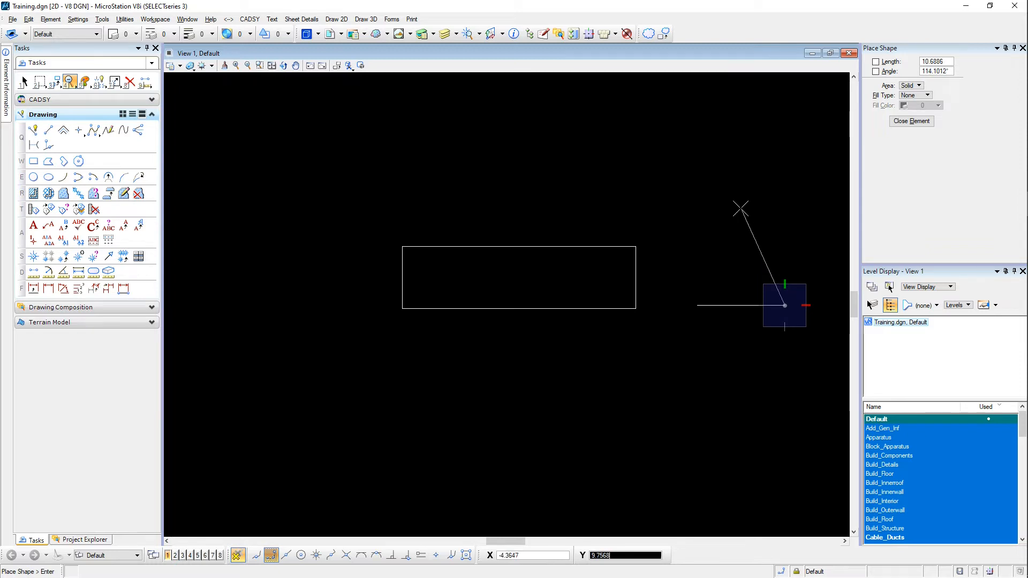
{"action": "left_click", "coordinate": [739, 209]}
{"action": "left_click", "coordinate": [698, 305]}
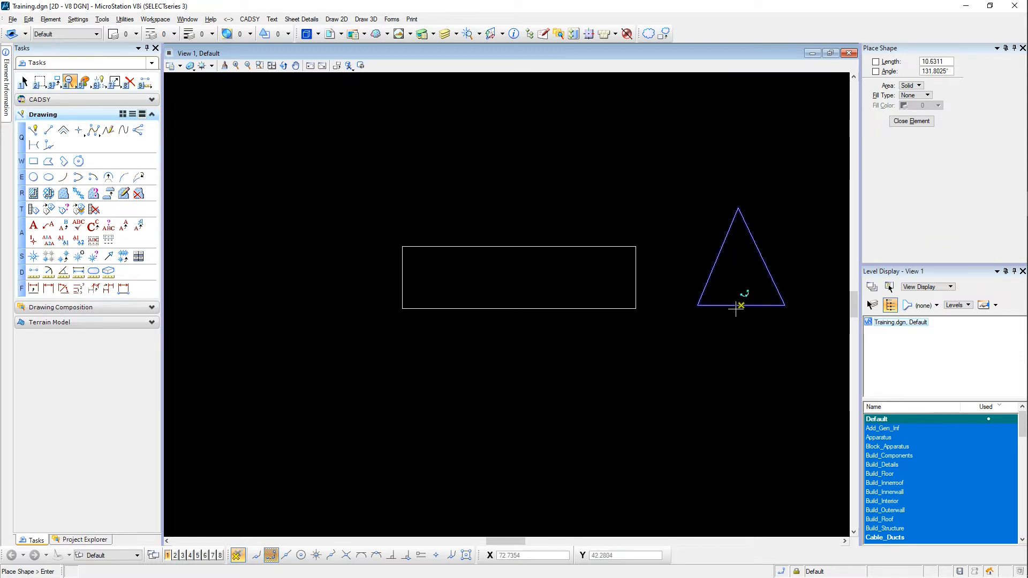
Draw an irregular closed five-sided shape on the other side of the rectangle from the triangle
{"action": "left_click", "coordinate": [219, 229]}
{"action": "left_click", "coordinate": [235, 153]}
{"action": "left_click", "coordinate": [443, 176]}
{"action": "left_click", "coordinate": [338, 240]}
{"action": "left_click", "coordinate": [300, 317]}
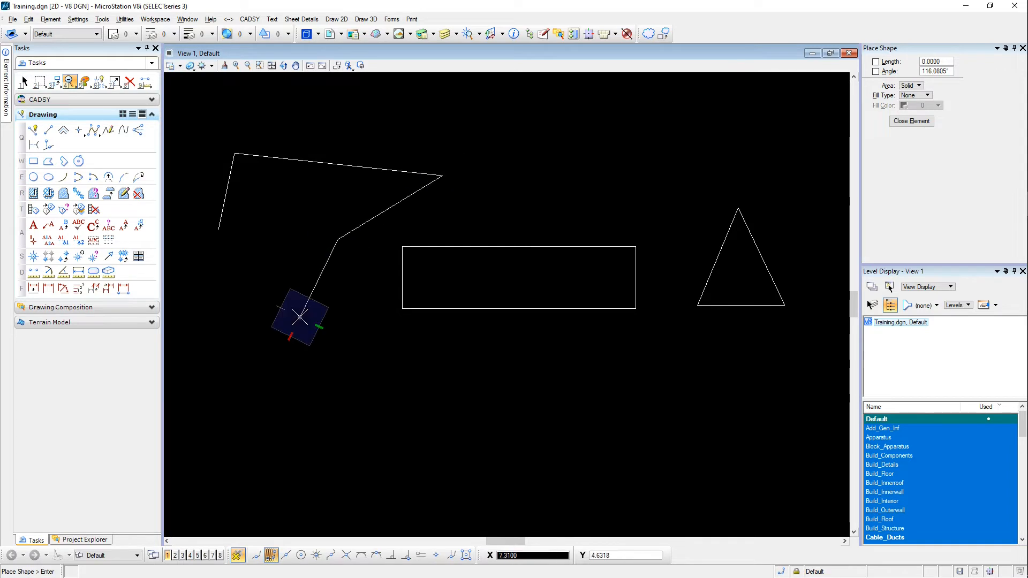
{"action": "left_click", "coordinate": [218, 230]}
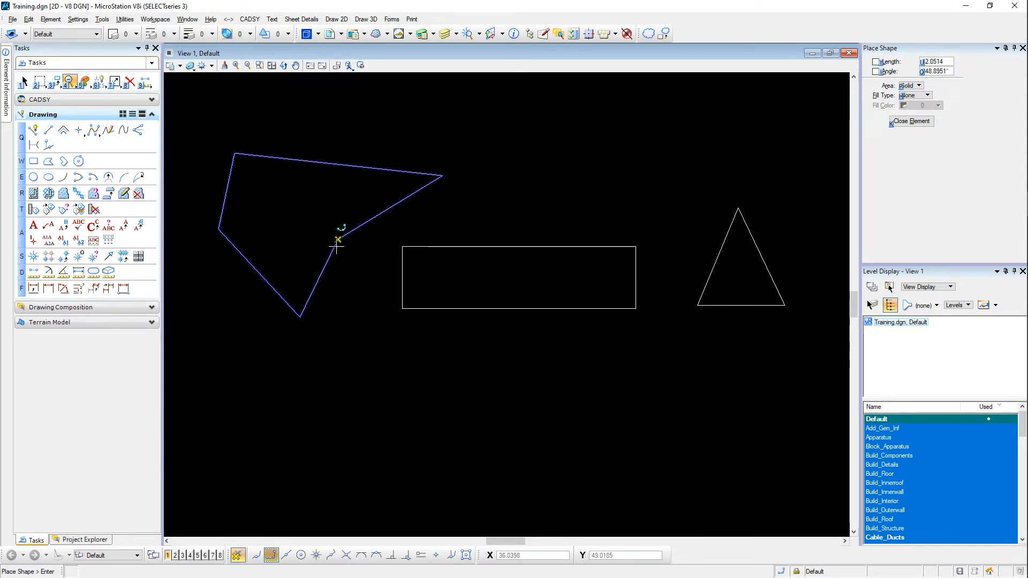
Select the rectangle and the triangle in turn to check that each is a single element
{"action": "key", "text": "Escape"}
{"action": "left_click", "coordinate": [423, 247]}
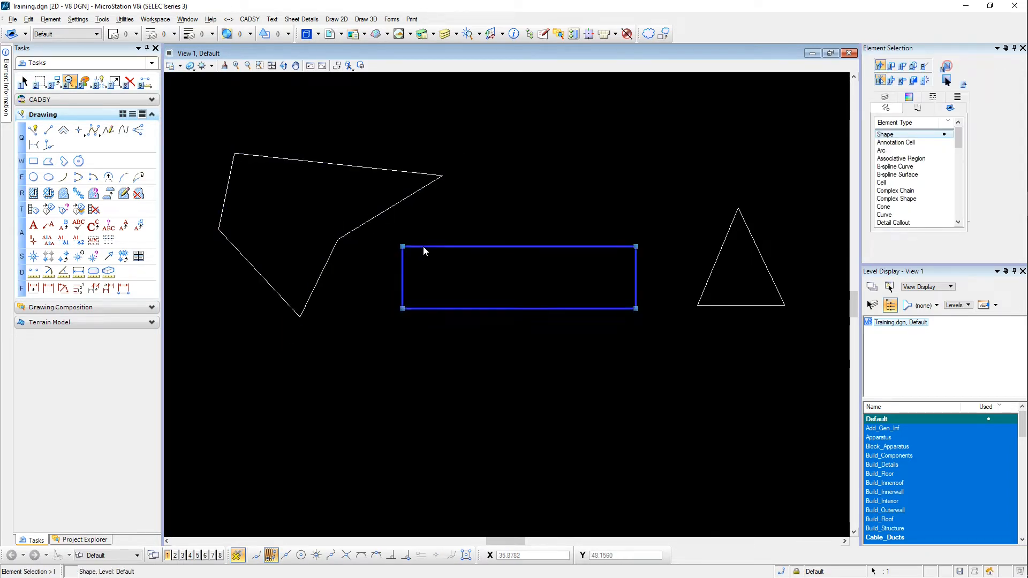
{"action": "left_click", "coordinate": [752, 236]}
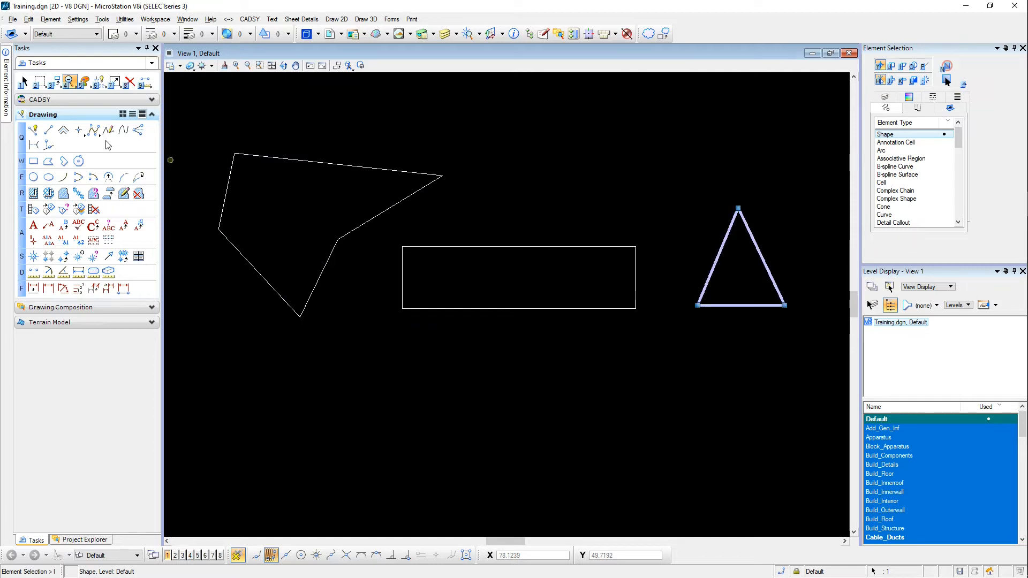
Draw a rectangle about 5.8 high from four separate lines above the closed rectangle
{"action": "left_click", "coordinate": [48, 132]}
{"action": "left_click", "coordinate": [489, 129]}
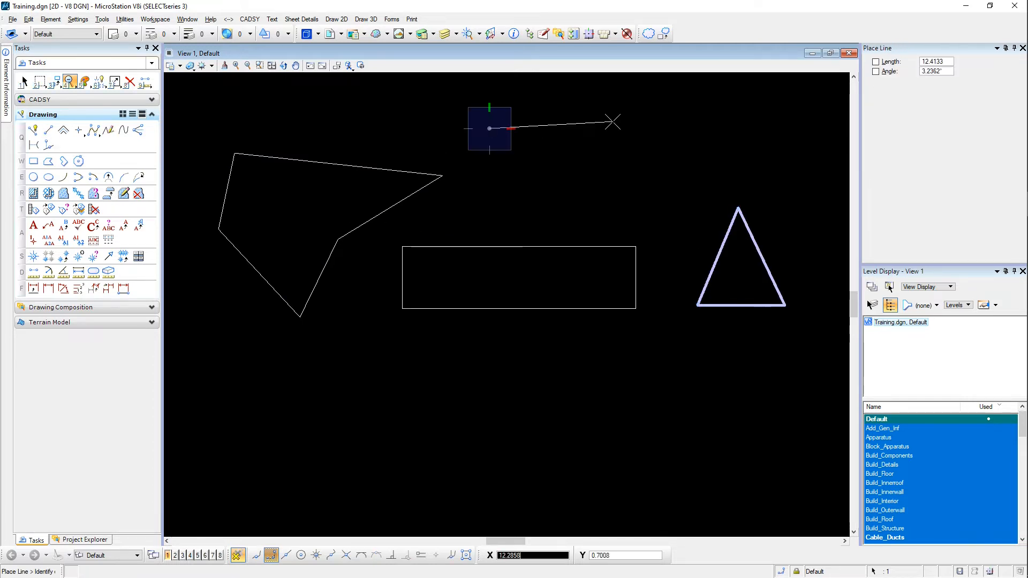
{"action": "left_click", "coordinate": [620, 128]}
{"action": "left_click", "coordinate": [620, 186]}
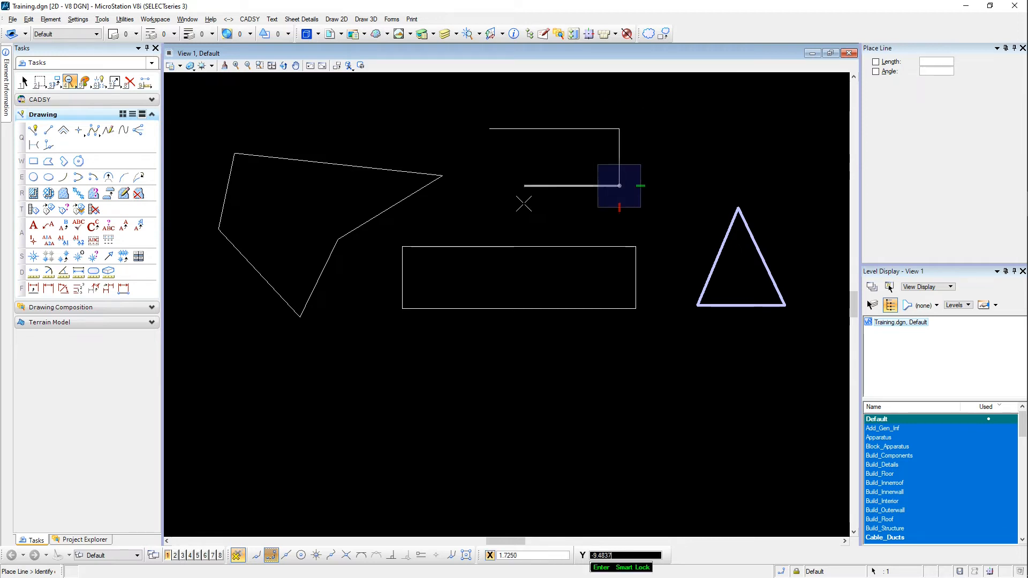
{"action": "left_click", "coordinate": [490, 186]}
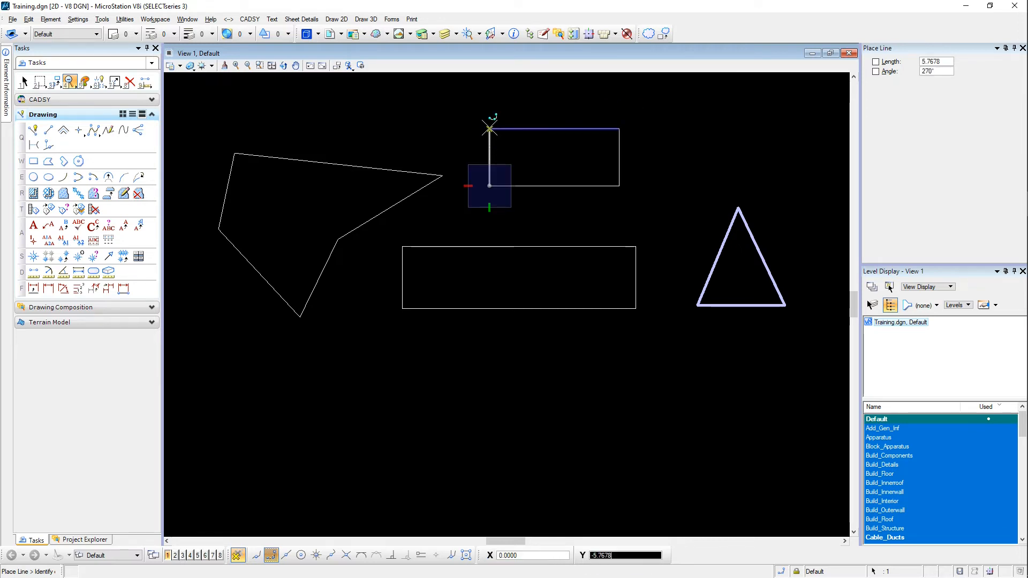
{"action": "left_click", "coordinate": [489, 128]}
{"action": "key", "text": "Escape"}
Compare how the closed rectangle and the individual edges of the line-drawn rectangle are selected, ending with nothing selected
{"action": "left_click", "coordinate": [521, 247]}
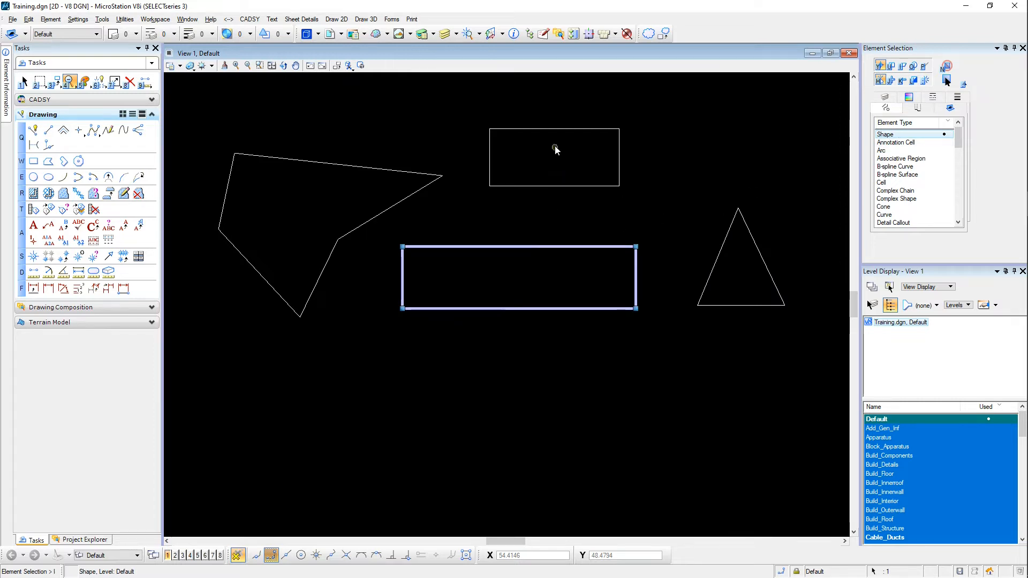
{"action": "left_click", "coordinate": [560, 129]}
{"action": "left_click", "coordinate": [592, 186]}
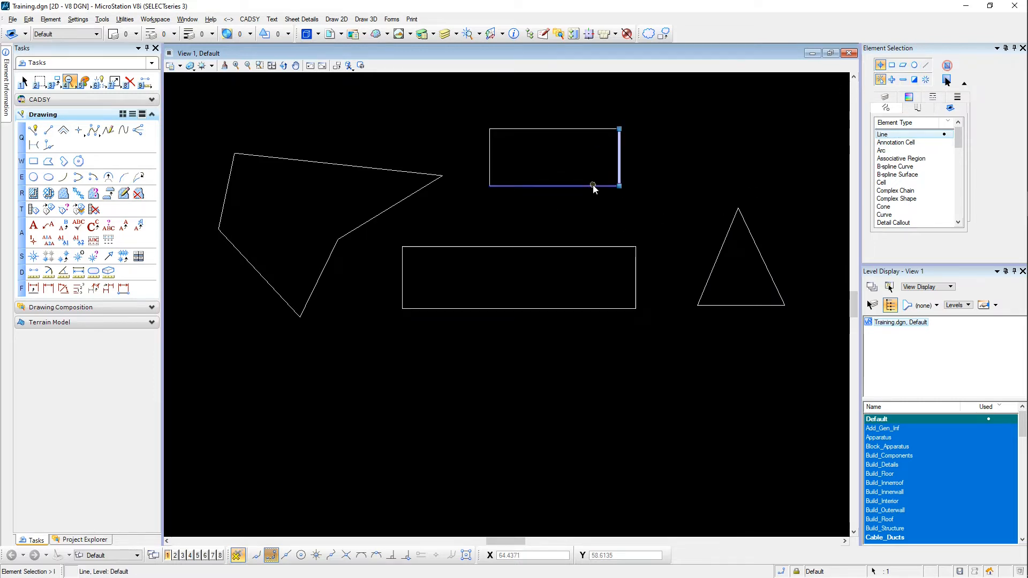
{"action": "left_click", "coordinate": [504, 151]}
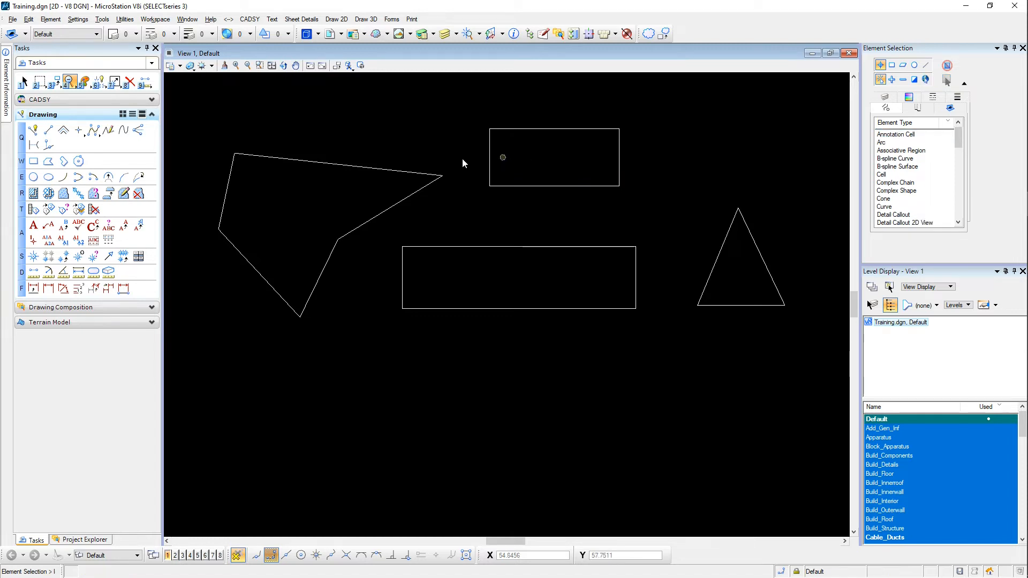
Select all the drawn shapes and lines together and delete them from the drawing
{"action": "left_click_drag", "start_coordinate": [201, 100], "coordinate": [801, 362]}
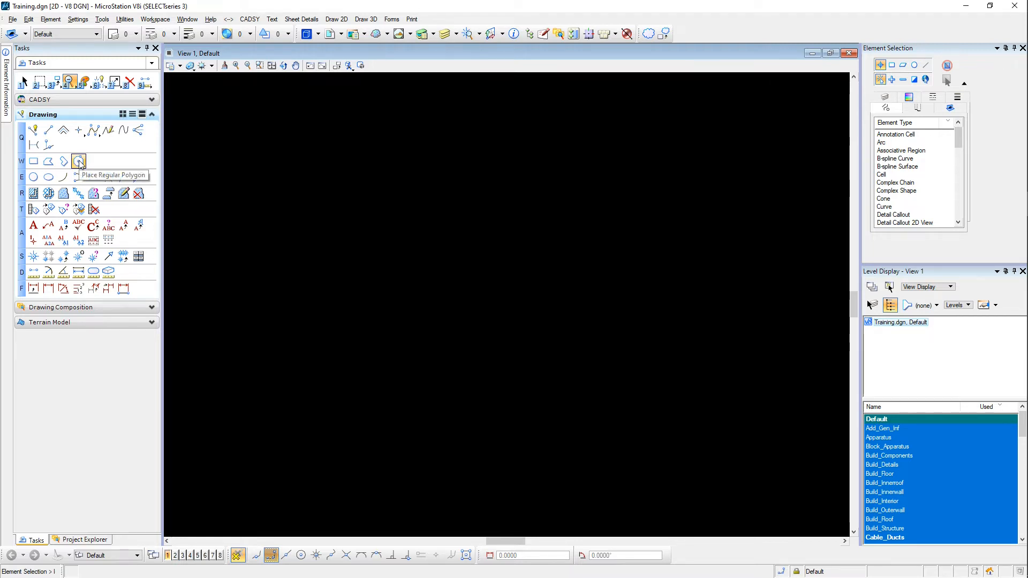
Place an inscribed regular polygon with 8 edges near the middle of the view
{"action": "left_click", "coordinate": [79, 161]}
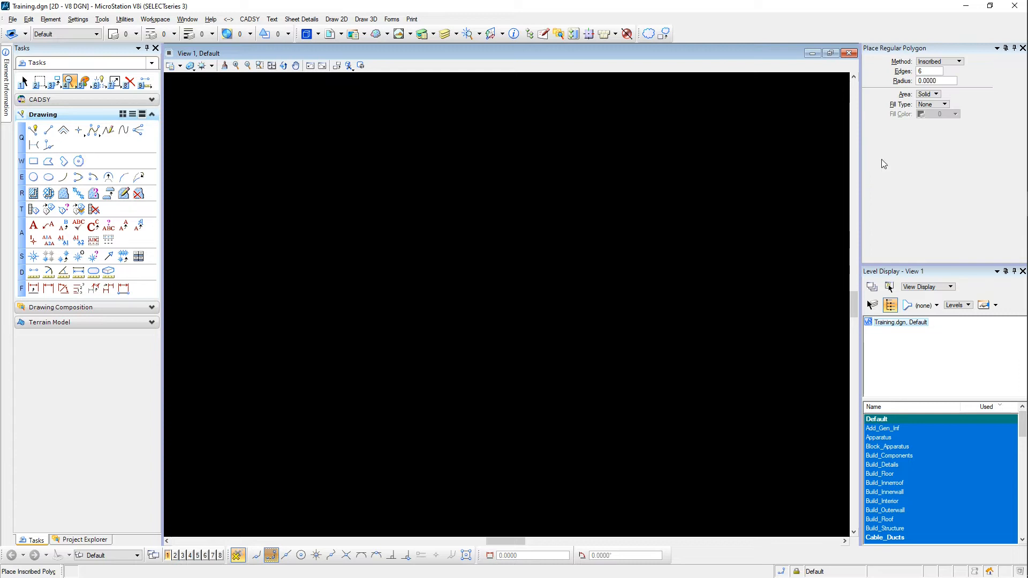
{"action": "left_click", "coordinate": [930, 73]}
{"action": "type", "text": "4"}
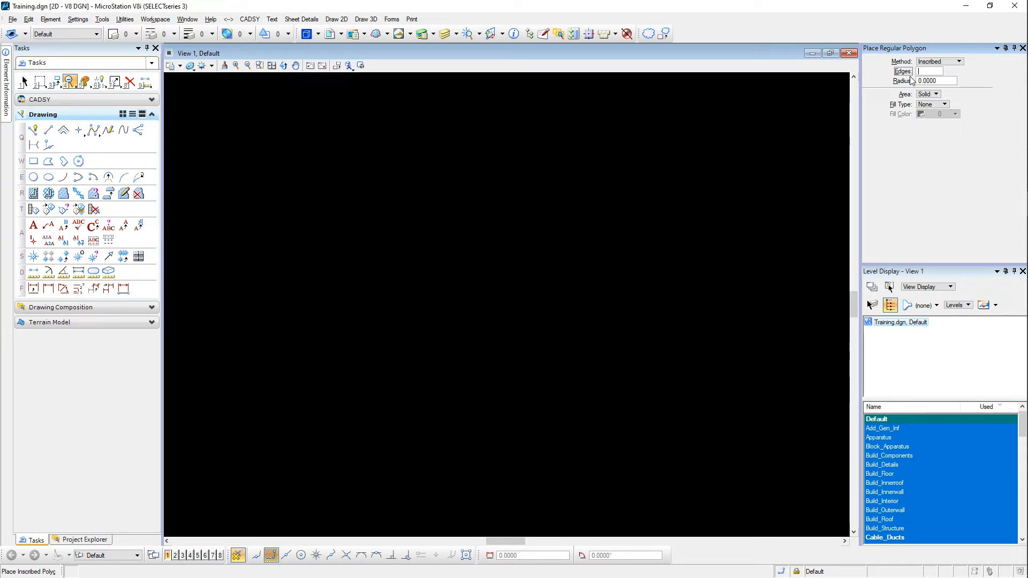
{"action": "key", "text": "Tab"}
{"action": "left_click", "coordinate": [509, 332]}
{"action": "left_click", "coordinate": [557, 284]}
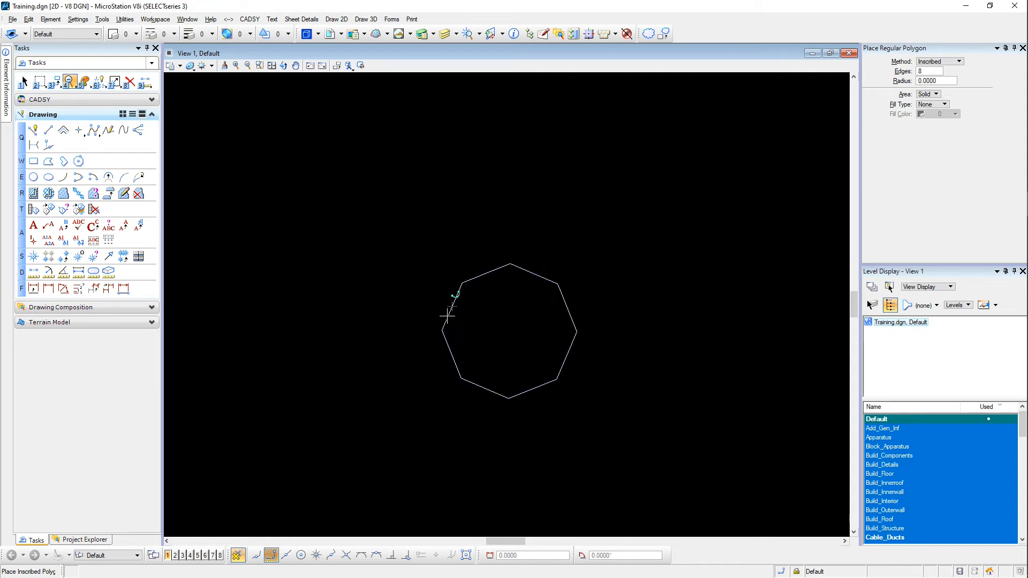
Place an inscribed regular polygon with 4 edges and a radius of about 5.7 above the octagon, with its sides roughly horizontal and vertical
{"action": "left_click", "coordinate": [933, 71]}
{"action": "type", "text": "4"}
{"action": "key", "text": "Tab"}
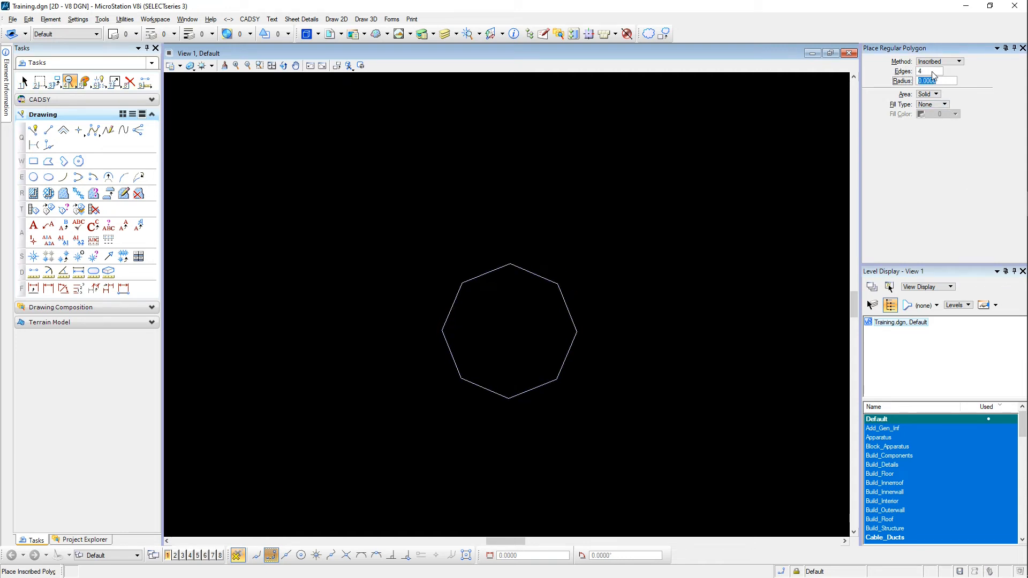
{"action": "left_click", "coordinate": [647, 184]}
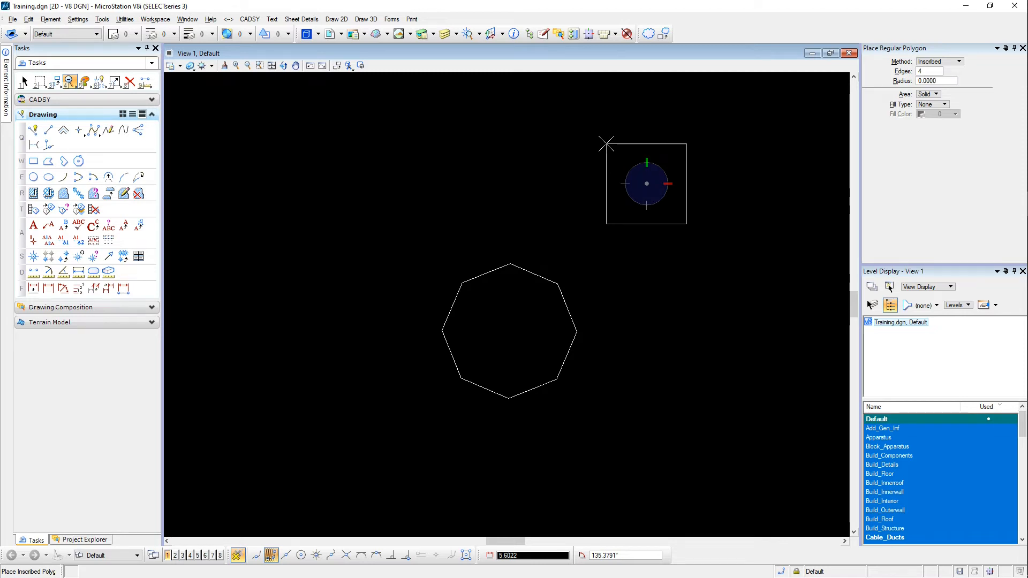
{"action": "left_click", "coordinate": [606, 143]}
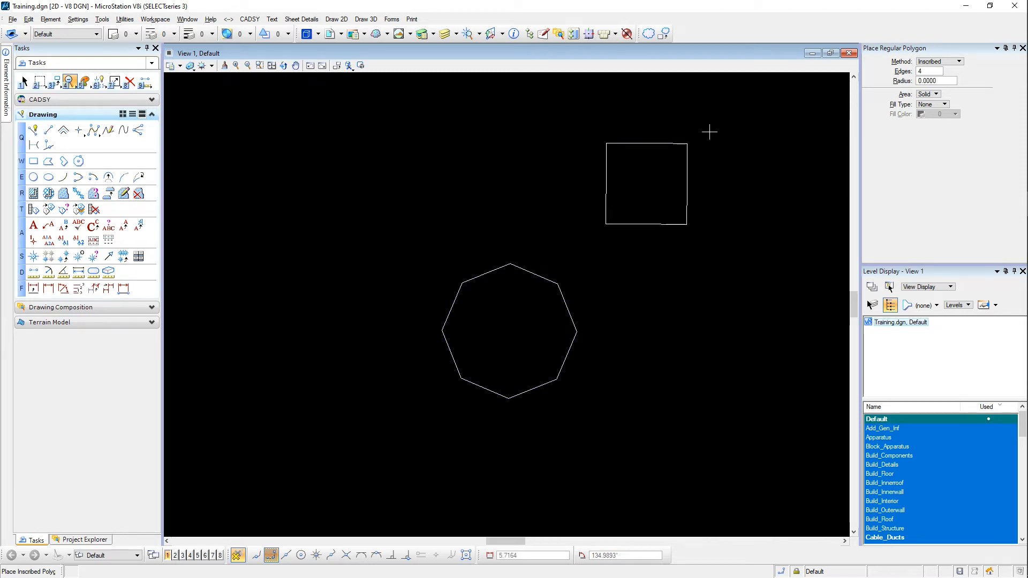
Place an inscribed regular polygon with 6 edges to the lower right of the octagon
{"action": "double_click", "coordinate": [938, 71]}
{"action": "type", "text": "6"}
{"action": "key", "text": "Tab"}
{"action": "left_click", "coordinate": [714, 372]}
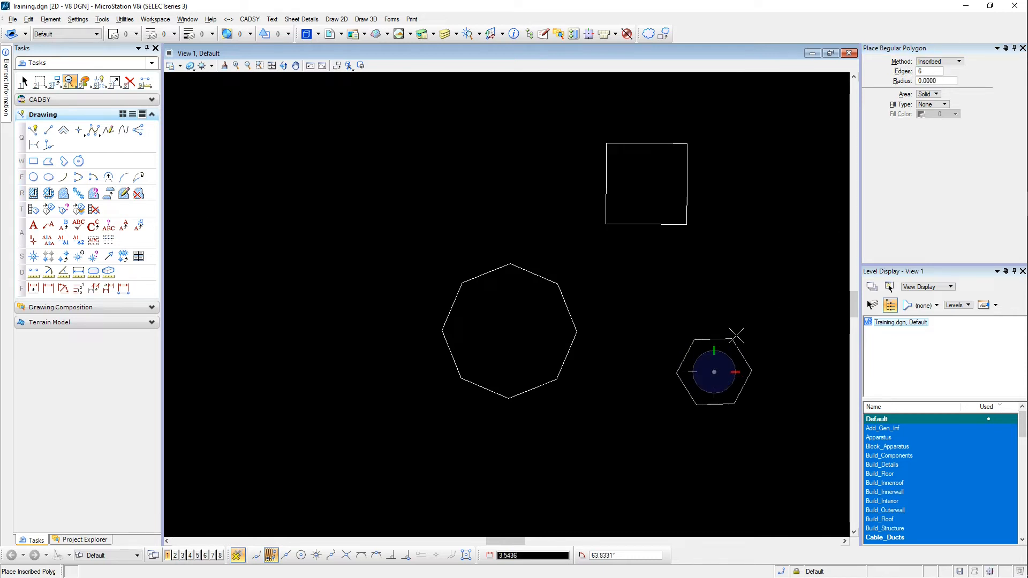
{"action": "left_click", "coordinate": [746, 330]}
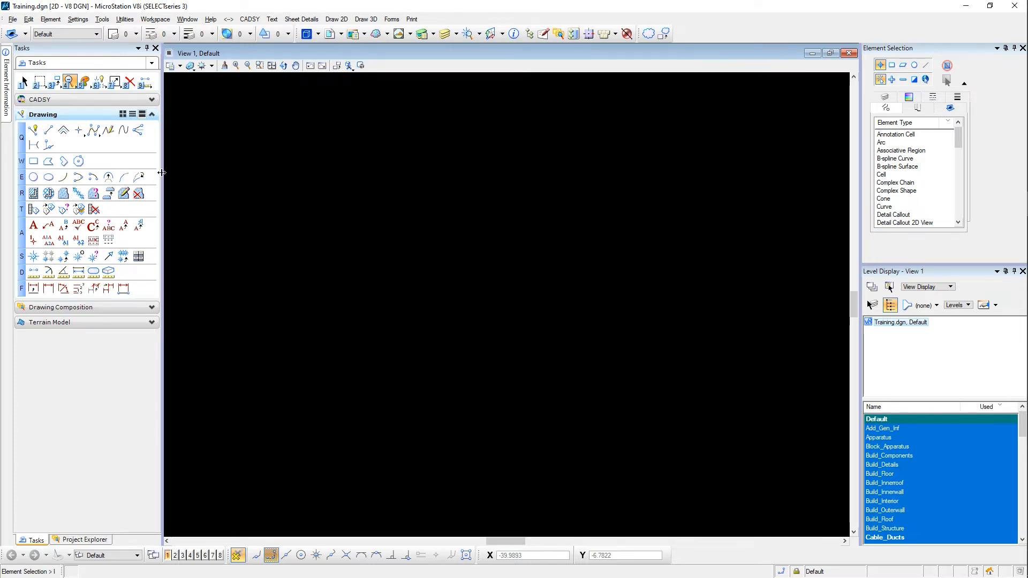
Place two circles by center side by side in the view, each with a radius of about 33
{"action": "left_click", "coordinate": [33, 177]}
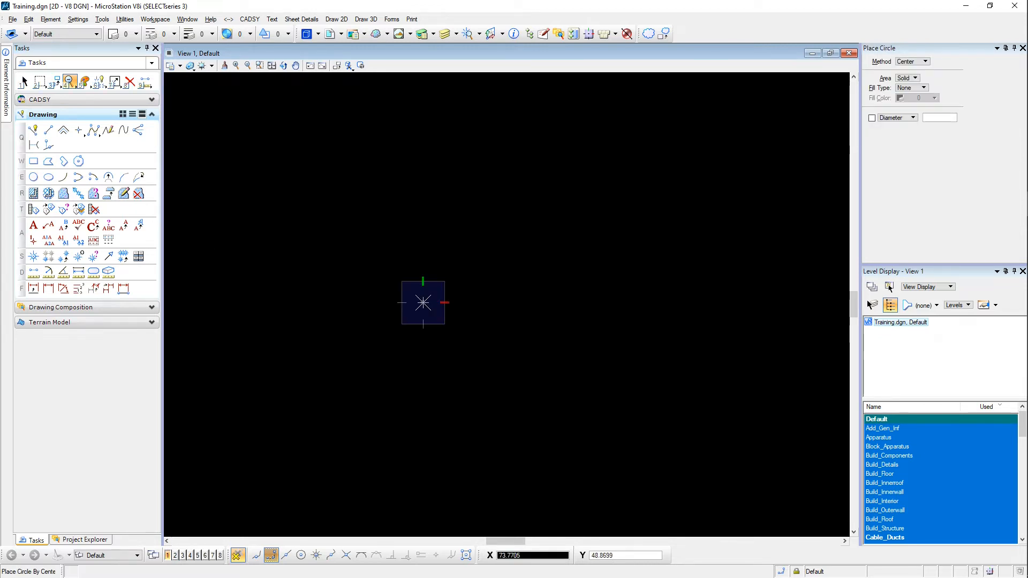
{"action": "left_click", "coordinate": [423, 302]}
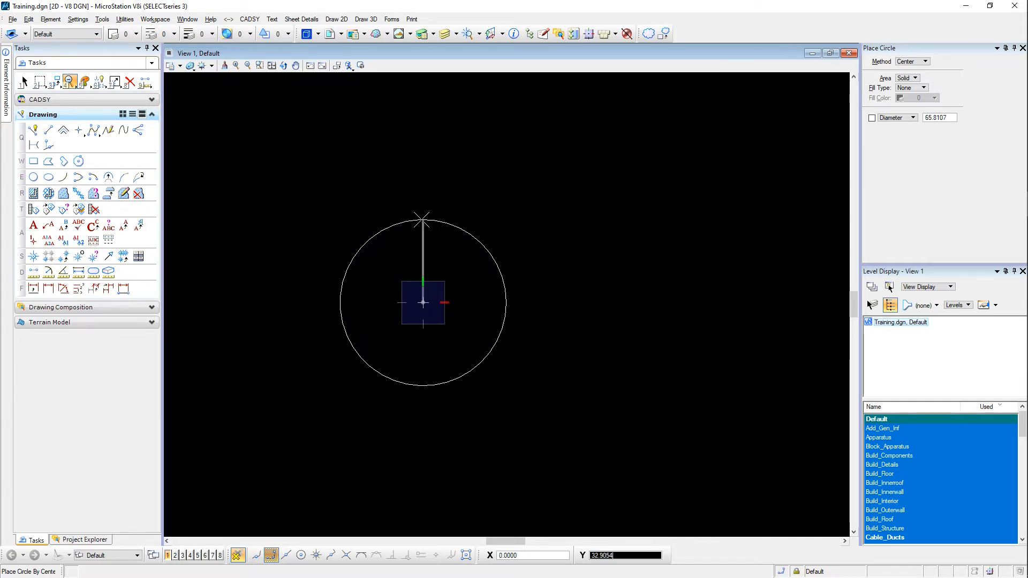
{"action": "left_click", "coordinate": [422, 220]}
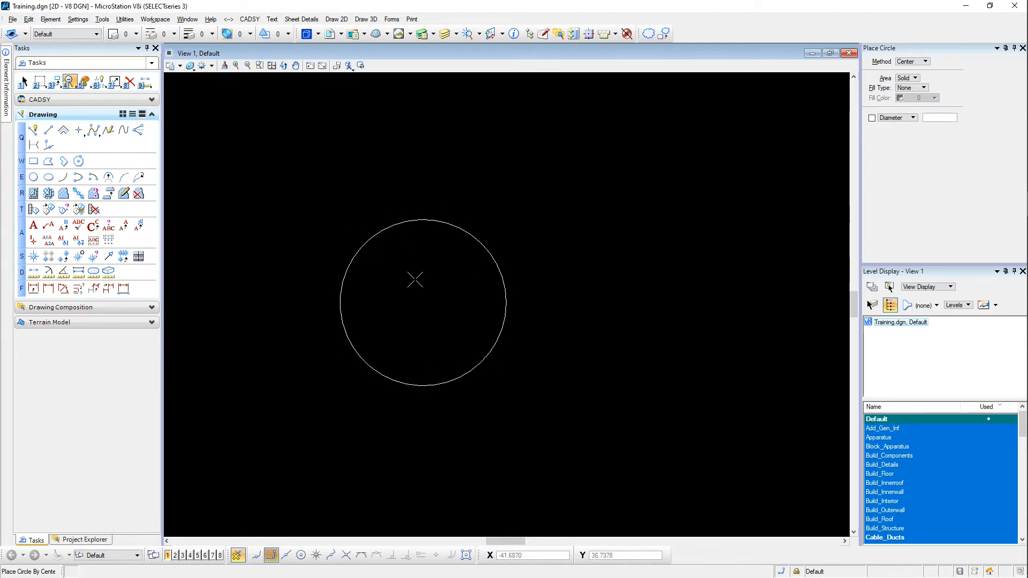
{"action": "left_click", "coordinate": [634, 327]}
{"action": "left_click", "coordinate": [634, 242]}
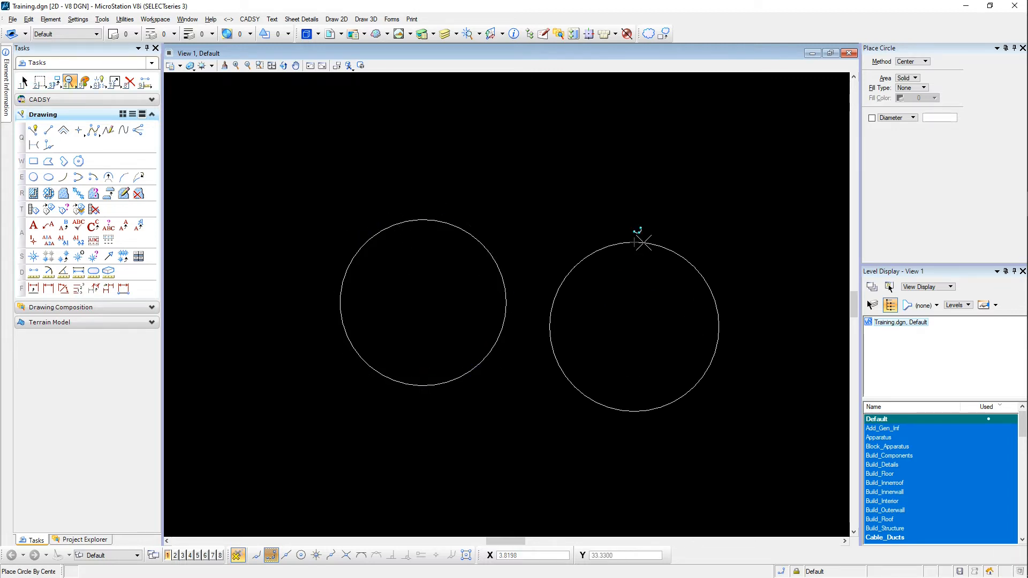
Place a circle by center with its diameter locked to 50 above the two existing circles
{"action": "left_click", "coordinate": [34, 179]}
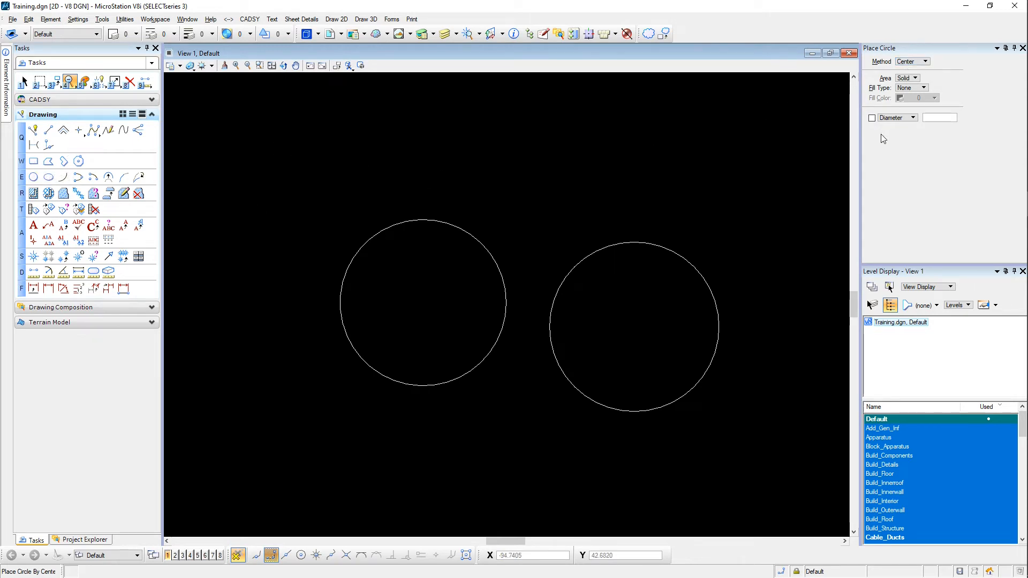
{"action": "left_click", "coordinate": [942, 118]}
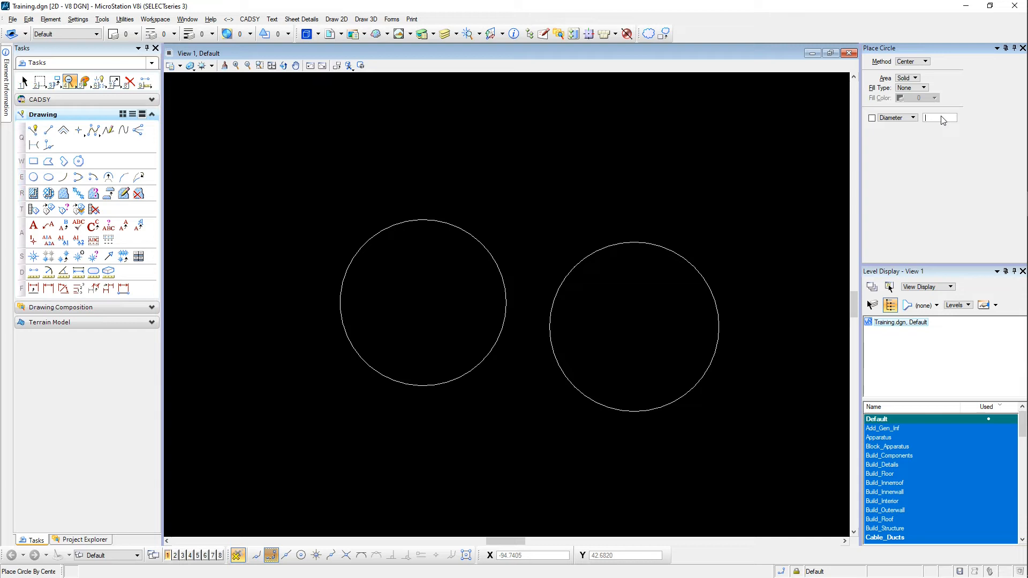
{"action": "left_click", "coordinate": [893, 118]}
{"action": "left_click", "coordinate": [941, 117]}
{"action": "type", "text": "0"}
{"action": "key", "text": "Tab"}
{"action": "left_click", "coordinate": [941, 117]}
{"action": "double_click", "coordinate": [941, 117]}
{"action": "type", "text": "50"}
{"action": "key", "text": "Tab"}
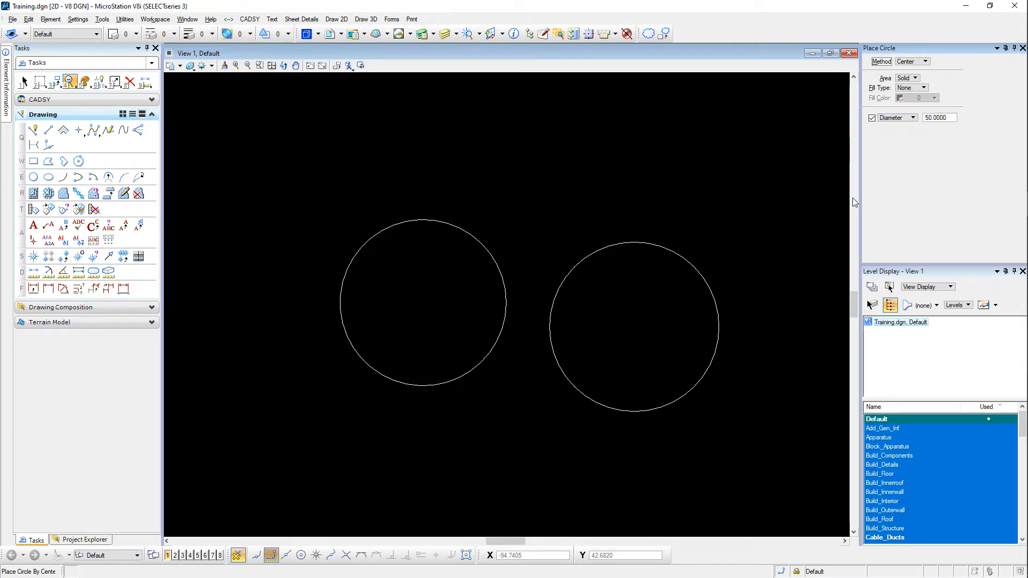
{"action": "left_click", "coordinate": [549, 153]}
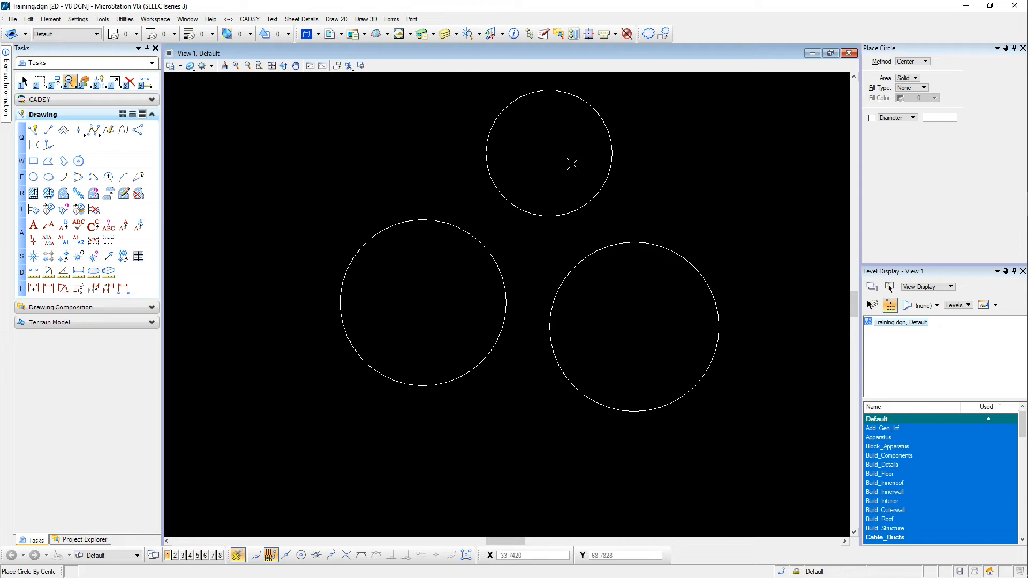
{"action": "key", "text": "Escape"}
Check the radius and diameter of the topmost circle with the element dimensioning preview, without placing a dimension
{"action": "key", "text": "f"}
{"action": "key", "text": "1"}
{"action": "left_click", "coordinate": [614, 173]}
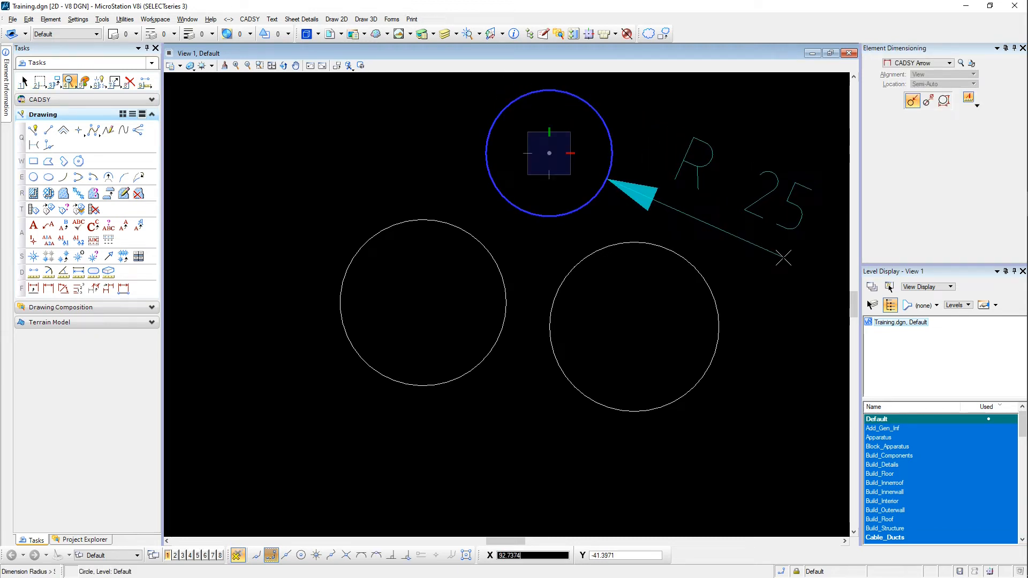
{"action": "left_click", "coordinate": [928, 100]}
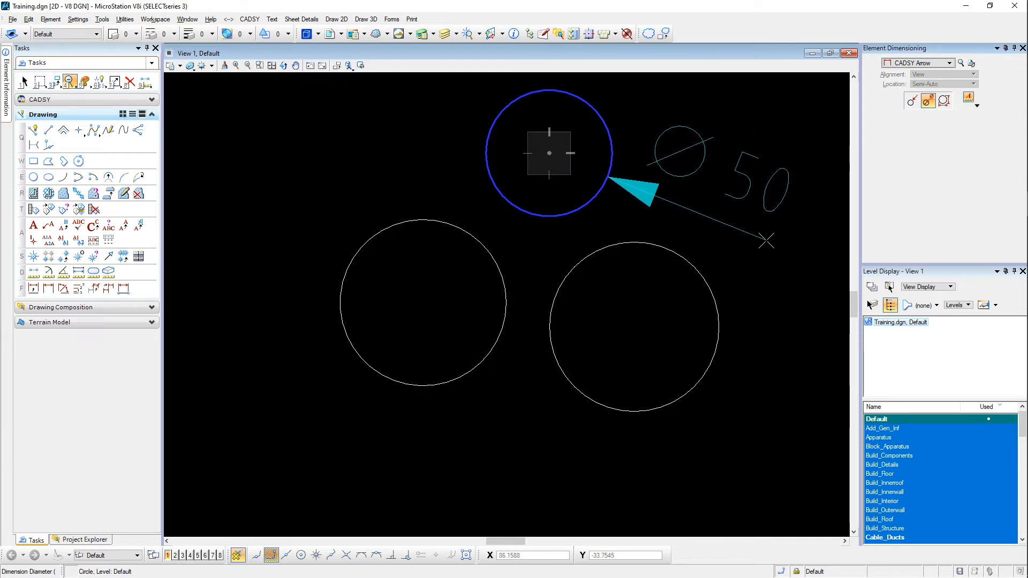
{"action": "key", "text": "Escape"}
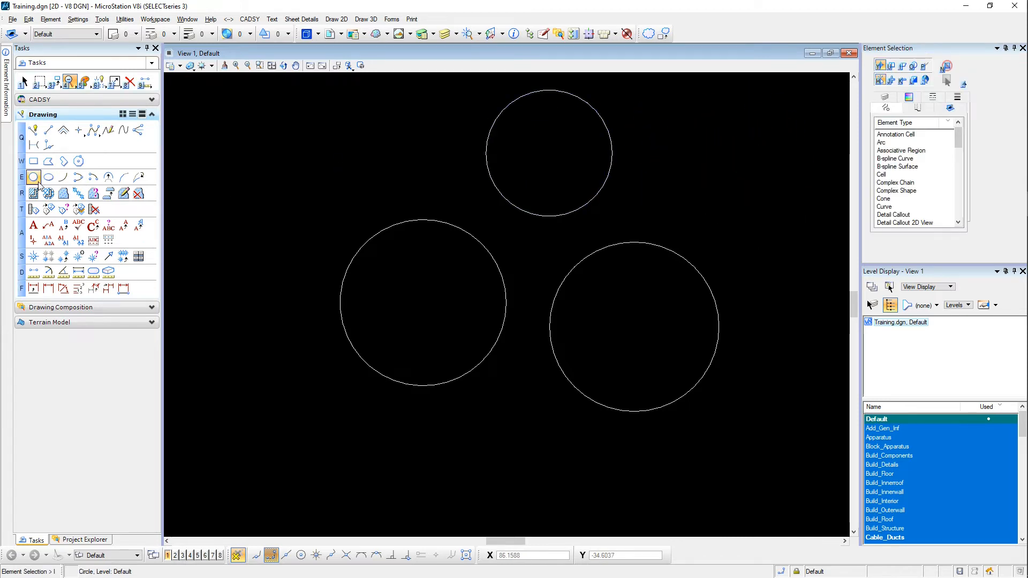
Place an upright ellipse by center beside the circles, with primary radius about 51.6, secondary about 32.9 and rotation 90°
{"action": "left_click", "coordinate": [35, 179]}
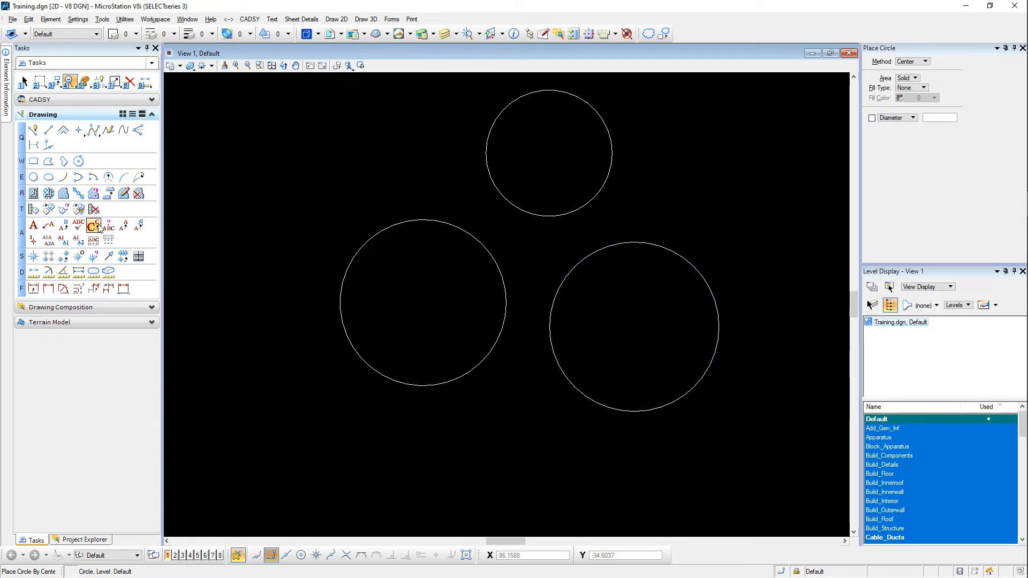
{"action": "left_click", "coordinate": [48, 178]}
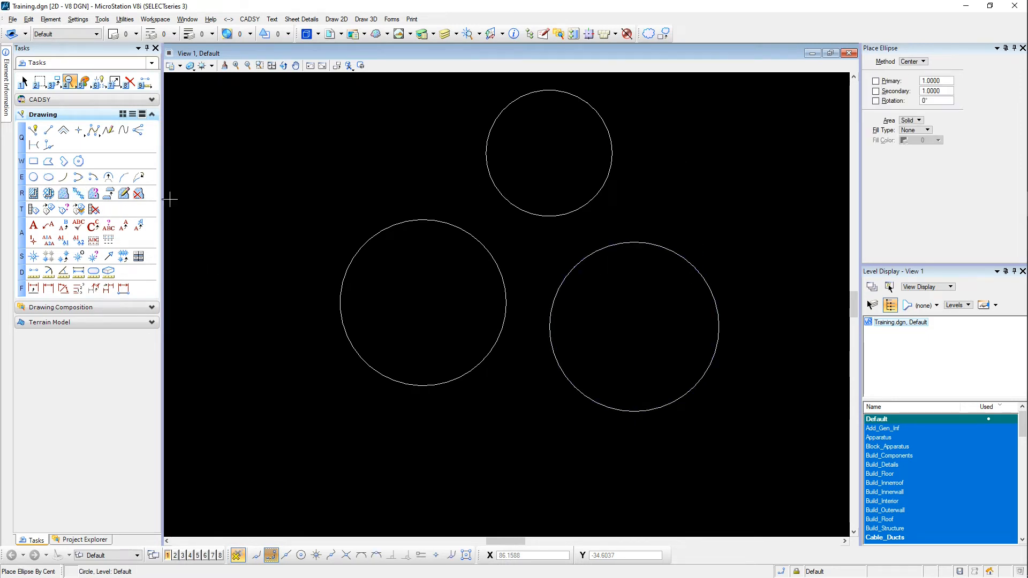
{"action": "left_click", "coordinate": [214, 343]}
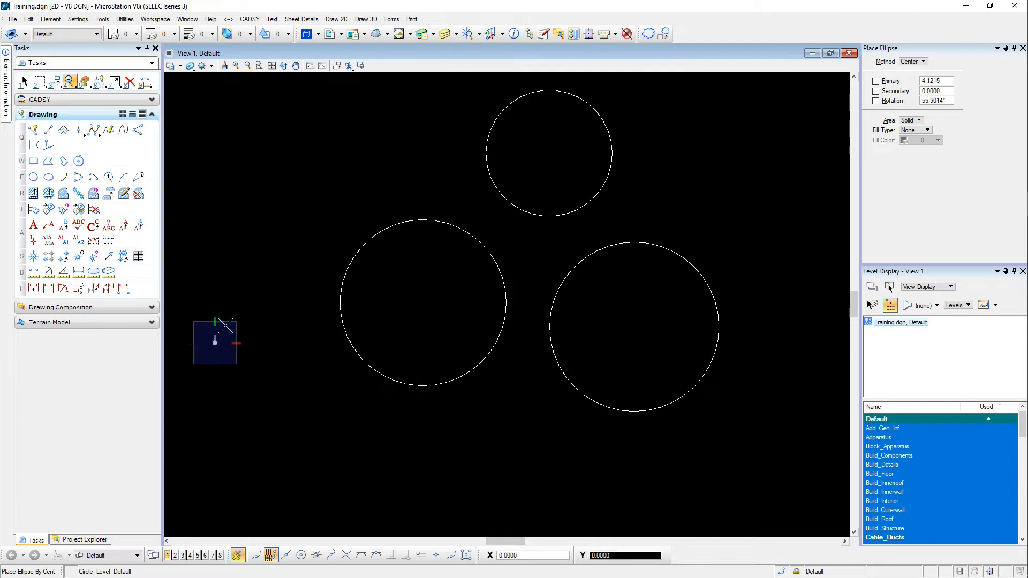
{"action": "left_click", "coordinate": [218, 213]}
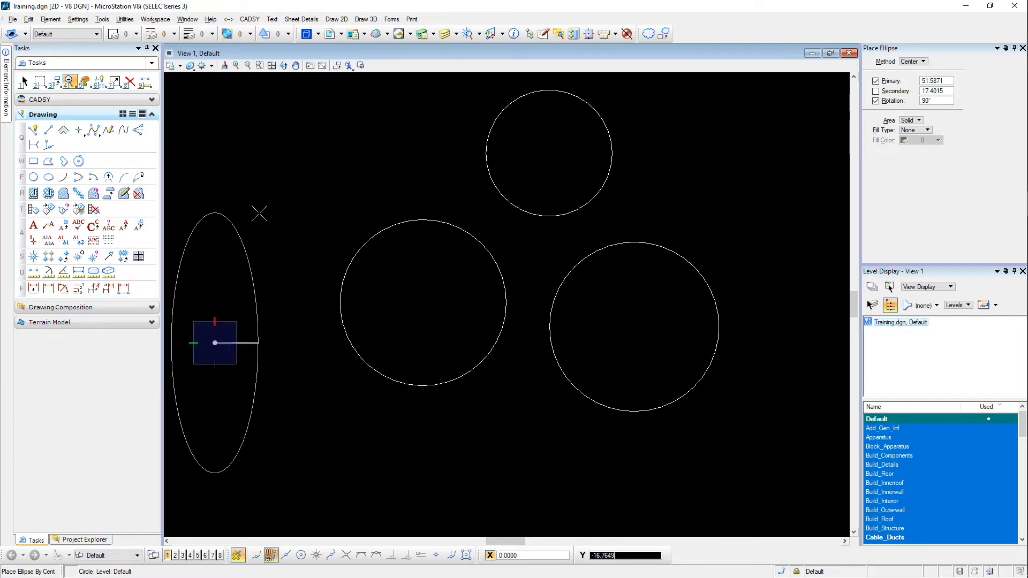
{"action": "middle_click_drag", "start_coordinate": [261, 213], "coordinate": [432, 248]}
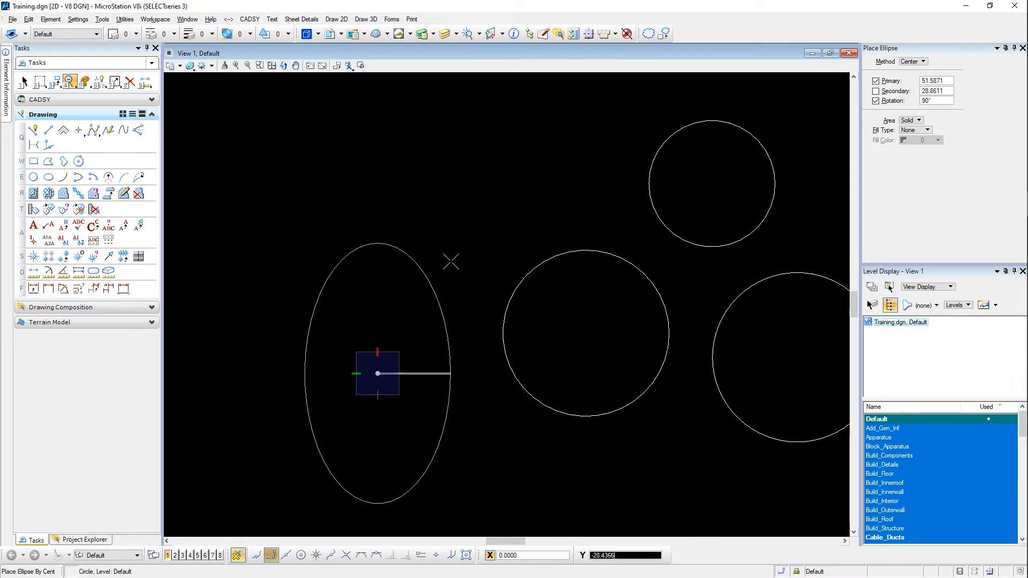
{"action": "left_click", "coordinate": [461, 262]}
Place a horizontal ellipse by center below the circles, with primary radius about 33.1, secondary about 17.2 and rotation 0°
{"action": "middle_click_drag", "start_coordinate": [299, 220], "coordinate": [284, 156]}
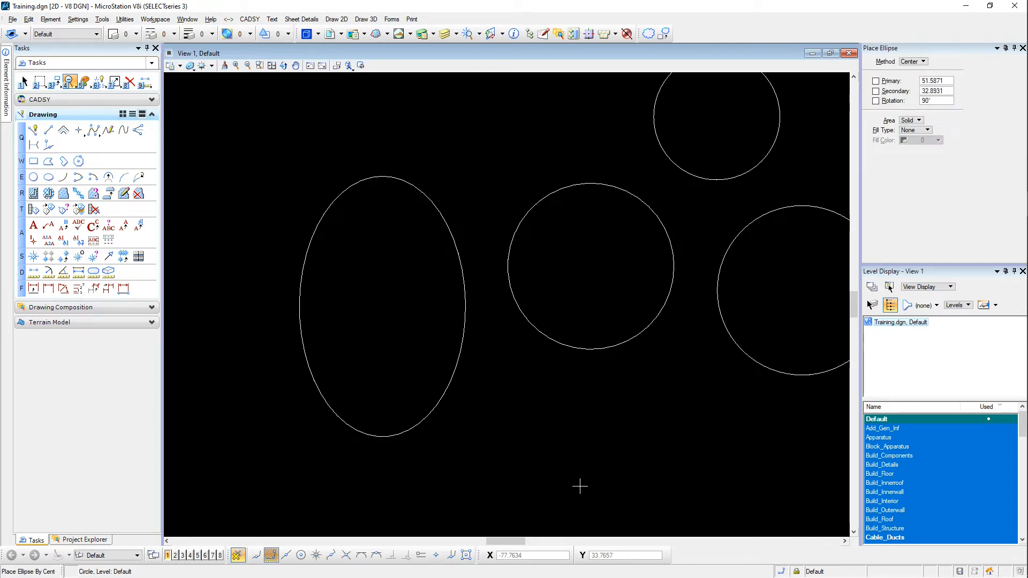
{"action": "left_click", "coordinate": [565, 452]}
{"action": "left_click", "coordinate": [649, 453]}
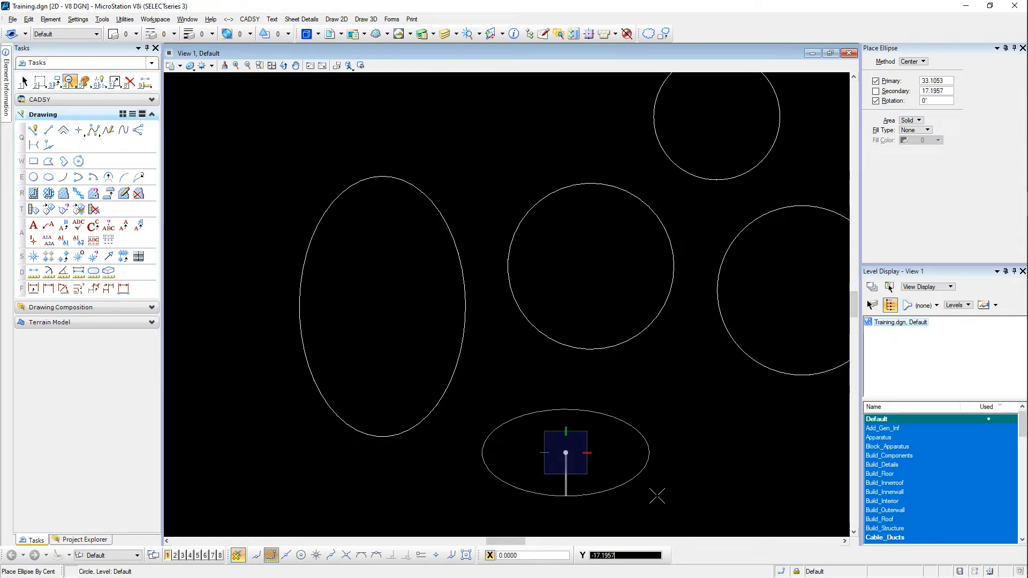
{"action": "left_click", "coordinate": [653, 480]}
Select all the circles and ellipses together and delete them from the drawing
{"action": "key", "text": "ctrl+a"}
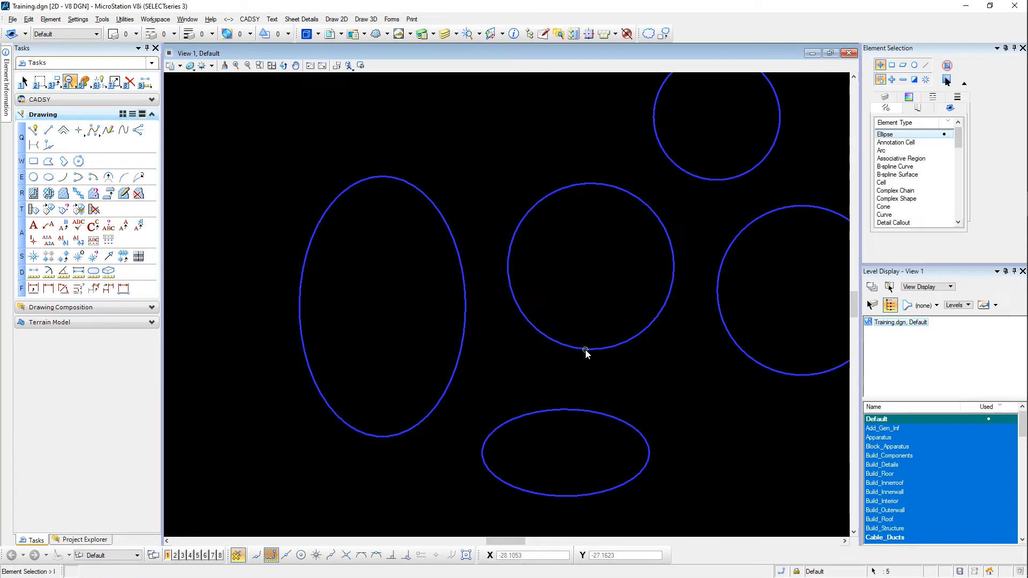
{"action": "key", "text": "Delete"}
{"action": "right_click", "coordinate": [586, 354]}
{"action": "key", "text": "Escape"}
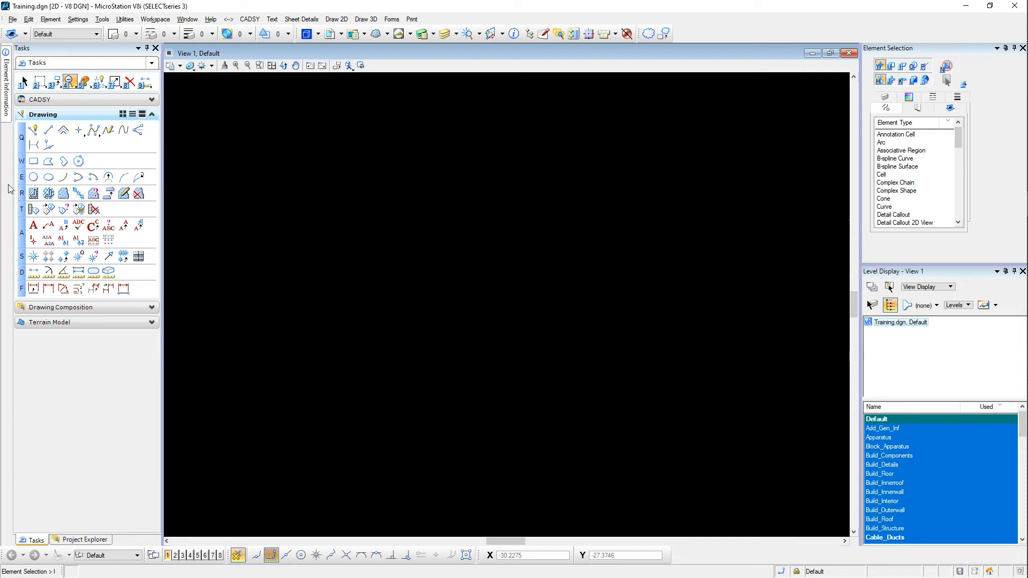
Place a downward-bulging arc with the Start, End, Mid method, its ends level and about 127 apart, and select it
{"action": "left_click", "coordinate": [68, 182]}
{"action": "left_click", "coordinate": [917, 64]}
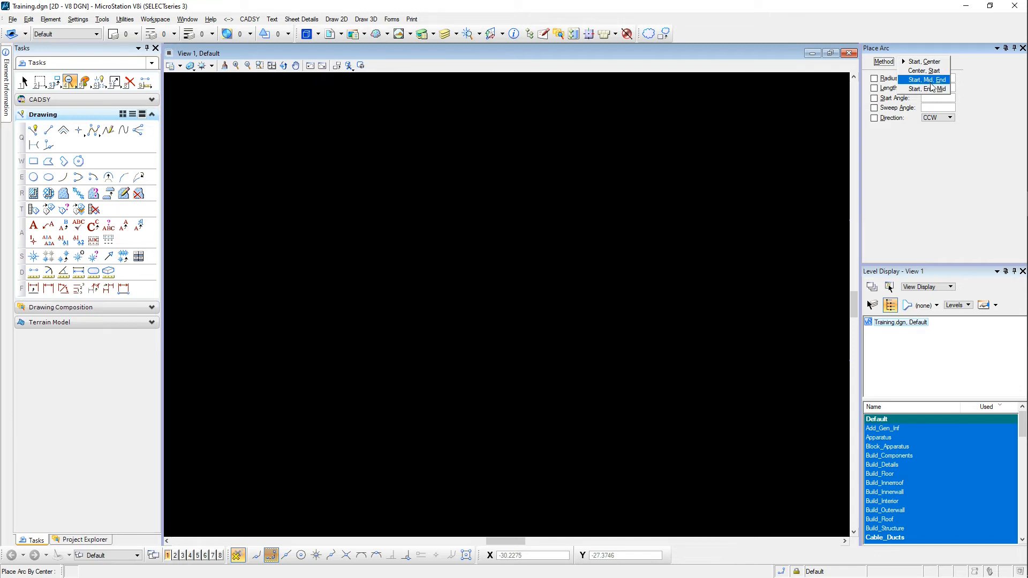
{"action": "left_click", "coordinate": [928, 80]}
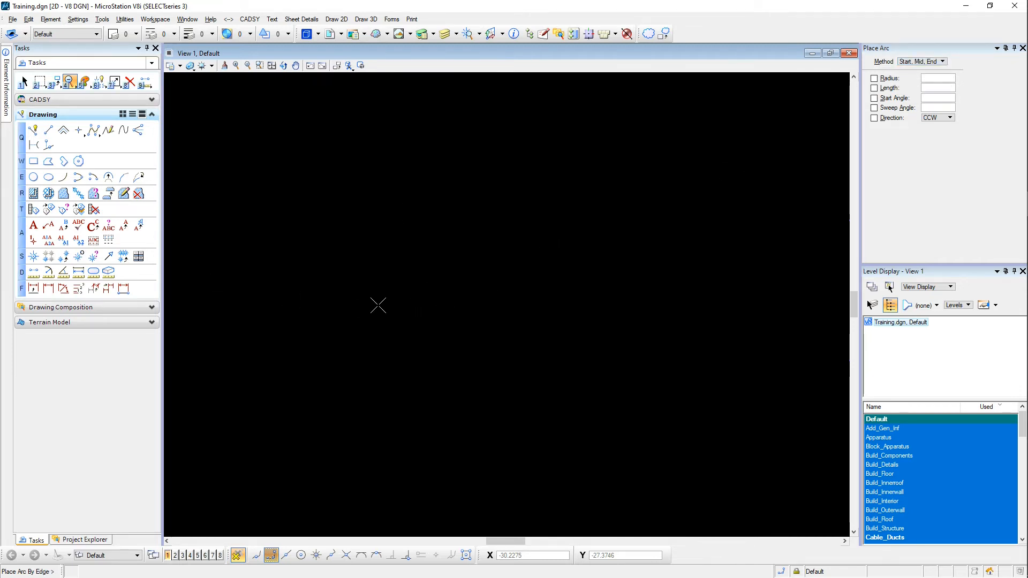
{"action": "left_click", "coordinate": [935, 62]}
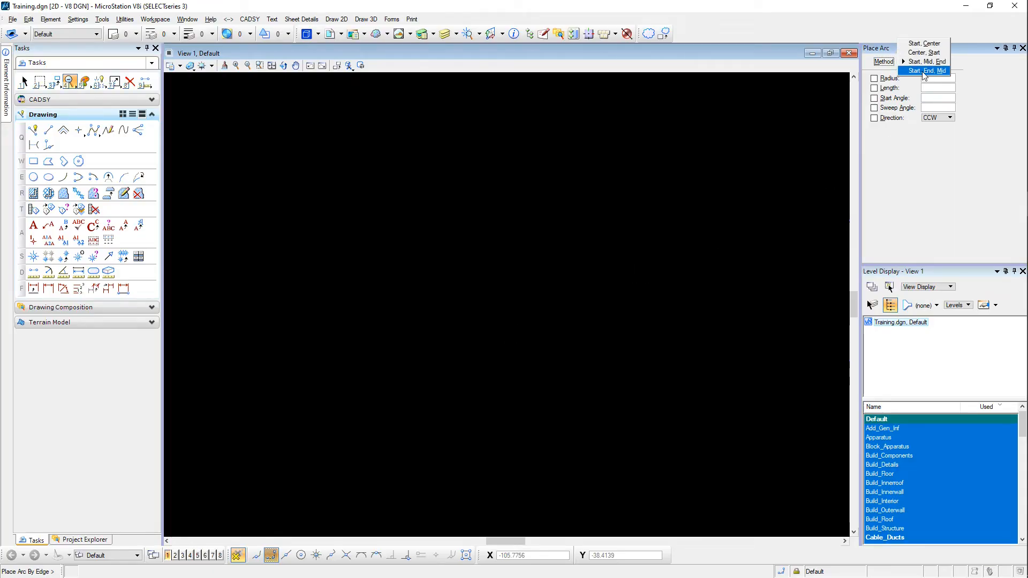
{"action": "left_click", "coordinate": [923, 71]}
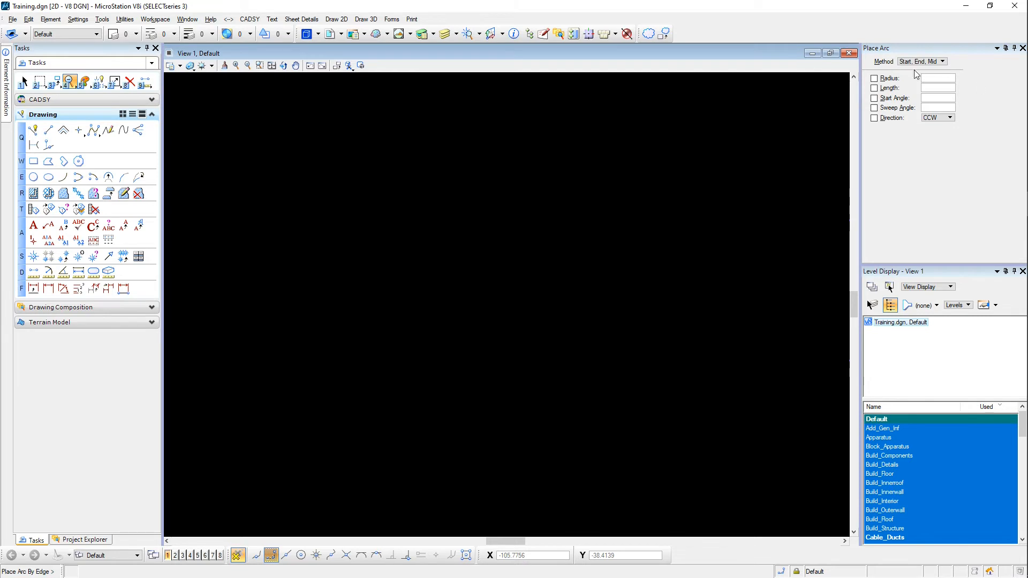
{"action": "left_click", "coordinate": [320, 389]}
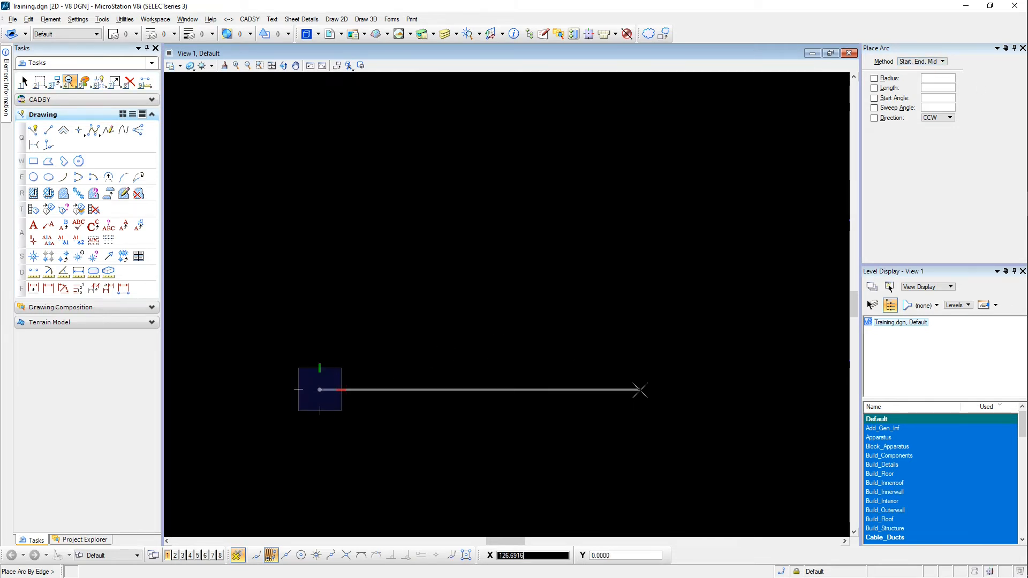
{"action": "left_click", "coordinate": [640, 389]}
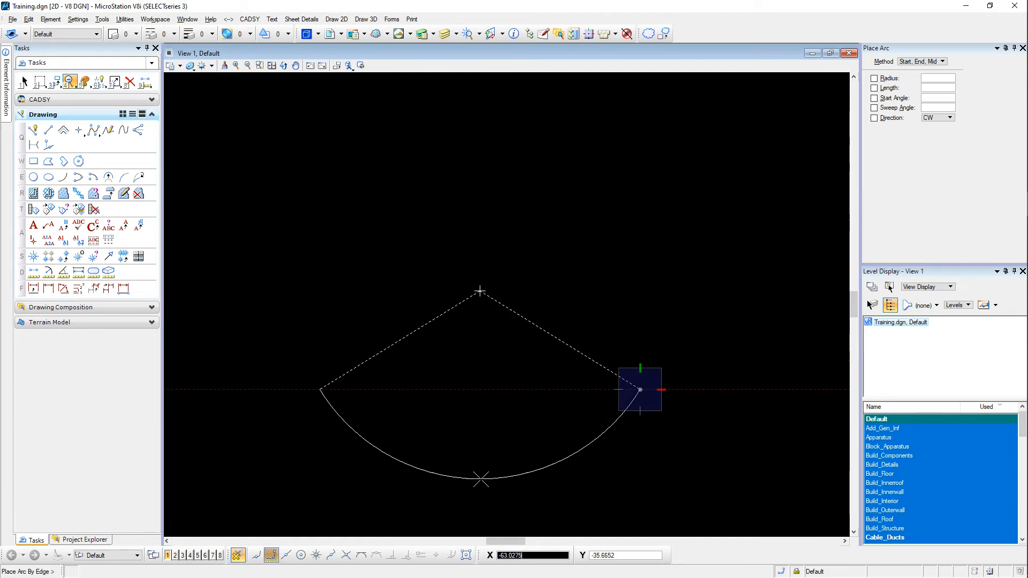
{"action": "left_click", "coordinate": [481, 481]}
{"action": "key", "text": "Escape"}
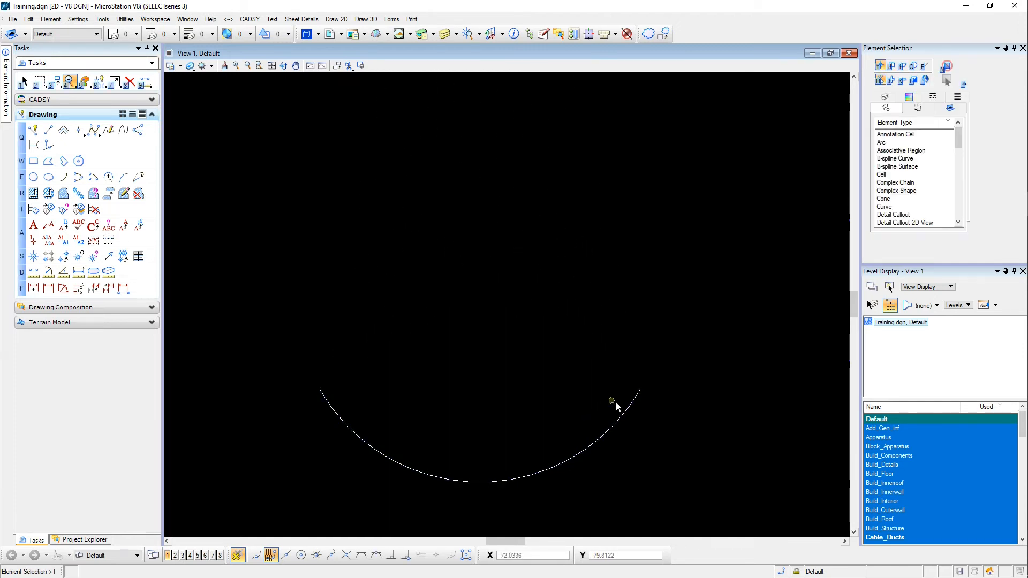
{"action": "left_click", "coordinate": [628, 409]}
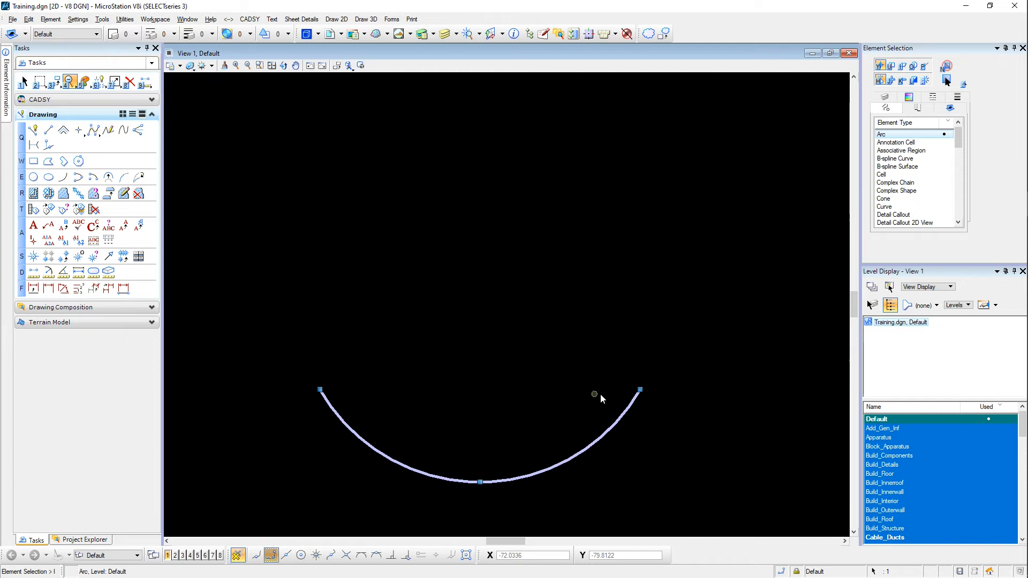
Place a second, shallower downward-bulging arc above the first with the Start, End, Mid method
{"action": "left_click", "coordinate": [62, 177]}
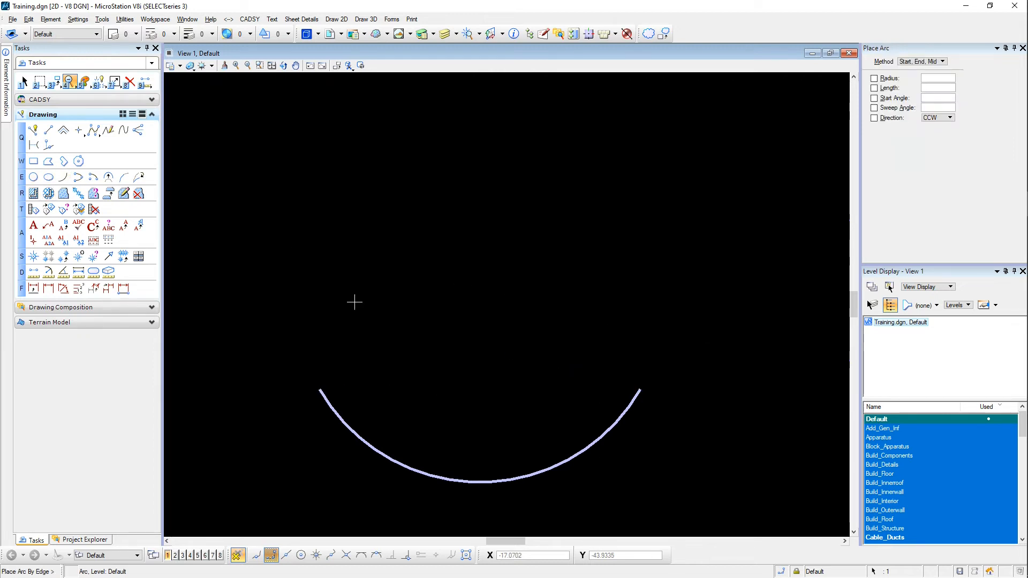
{"action": "left_click", "coordinate": [317, 285]}
{"action": "left_click", "coordinate": [665, 295]}
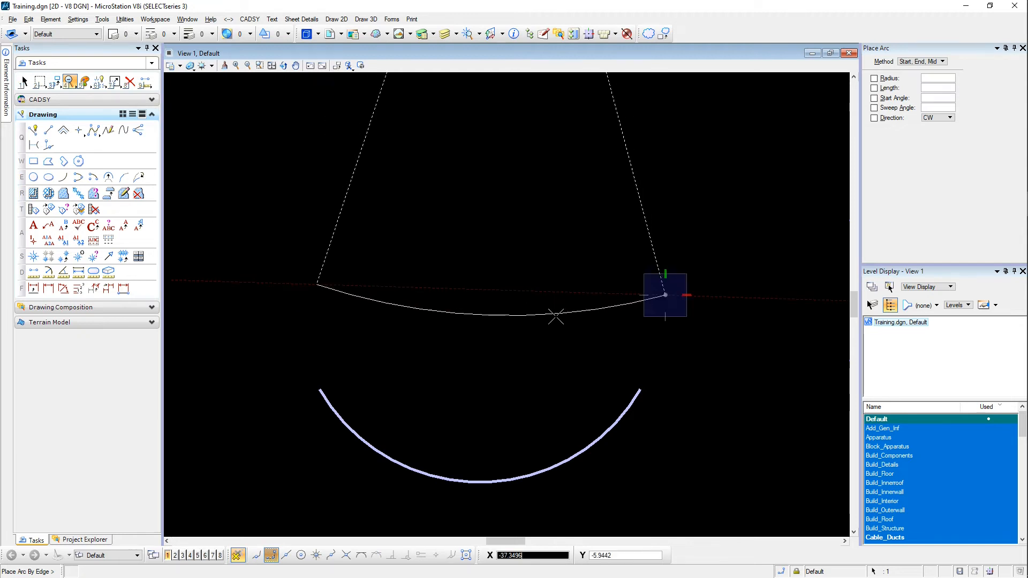
{"action": "left_click", "coordinate": [509, 352]}
Place a third downward-bulging arc above the other two with the Start, Mid, End method
{"action": "left_click", "coordinate": [921, 62]}
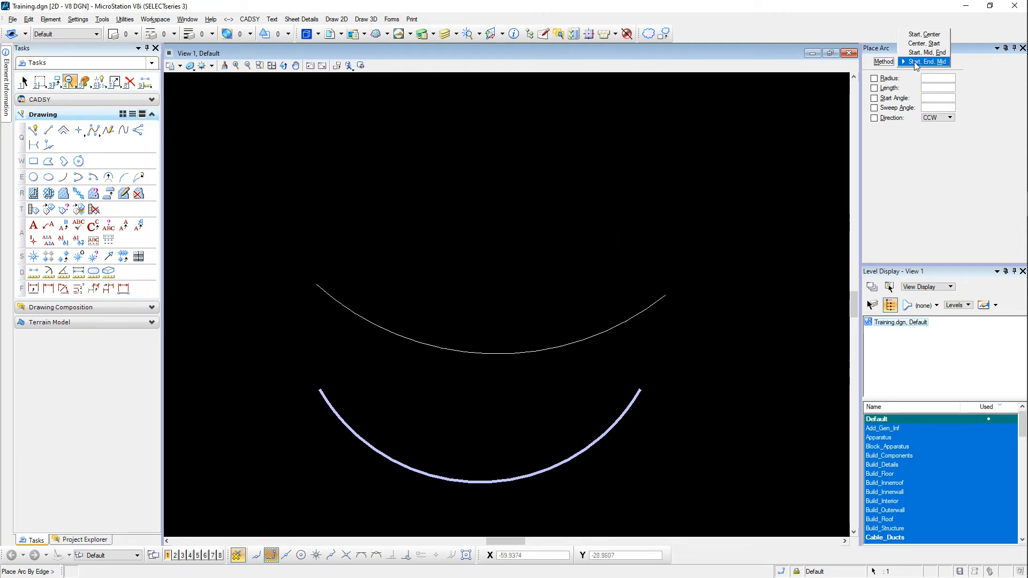
{"action": "left_click", "coordinate": [917, 53]}
{"action": "left_click", "coordinate": [311, 175]}
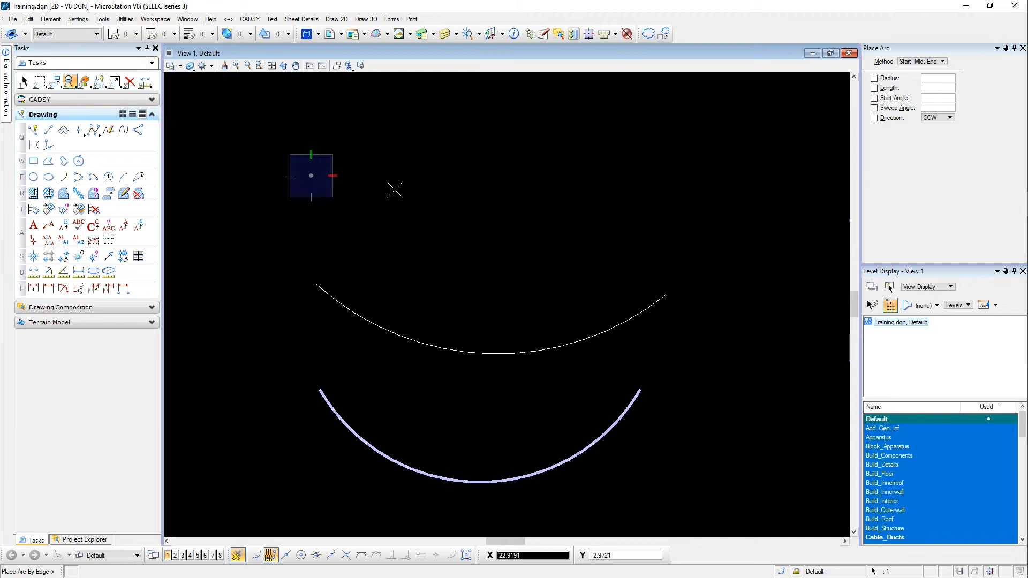
{"action": "left_click", "coordinate": [481, 224]}
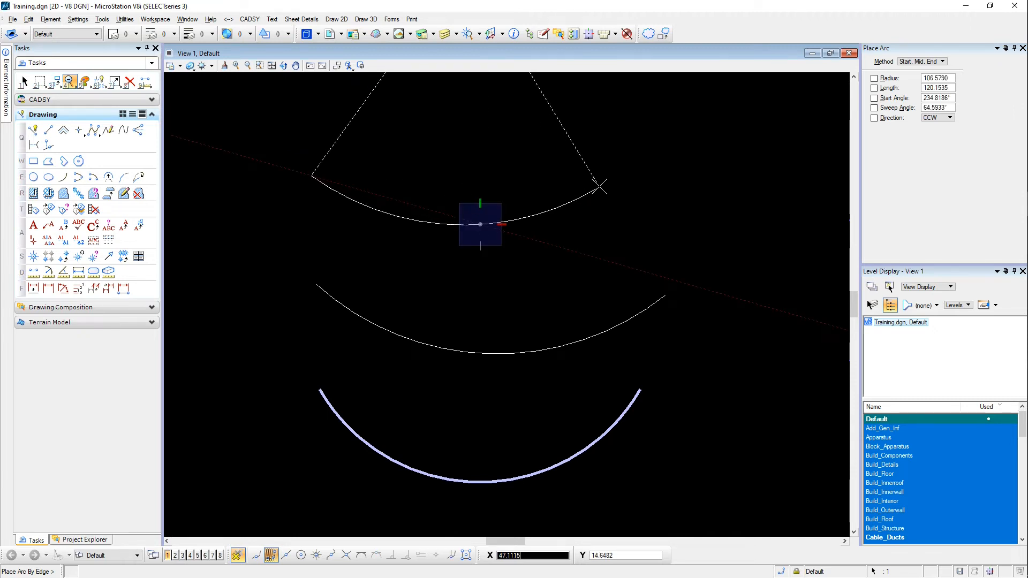
{"action": "left_click", "coordinate": [600, 164]}
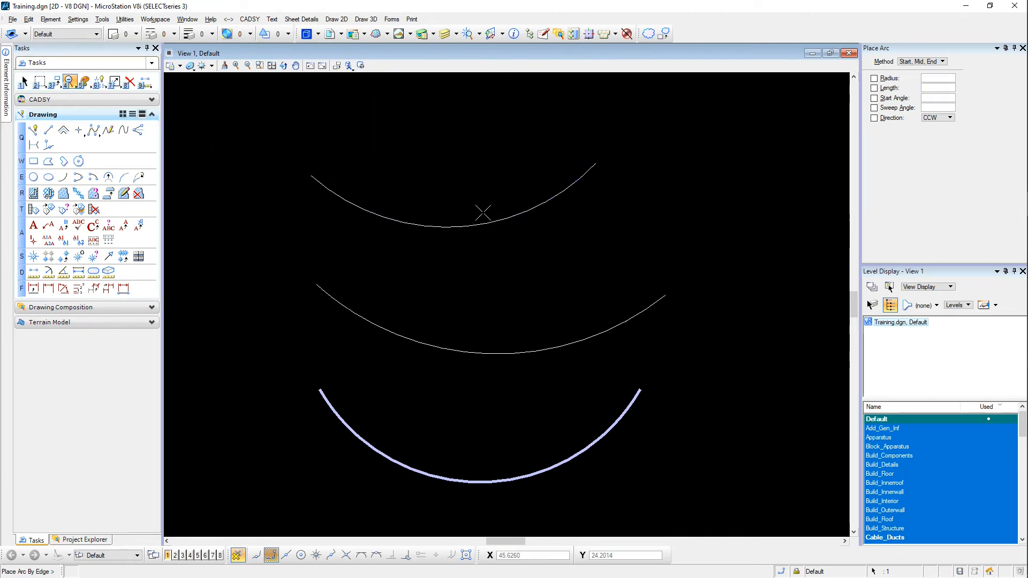
Place a counter-clockwise arc right of the others with the Start, Center method, radius about 37.6 and sweep about 247°
{"action": "left_click", "coordinate": [922, 61]}
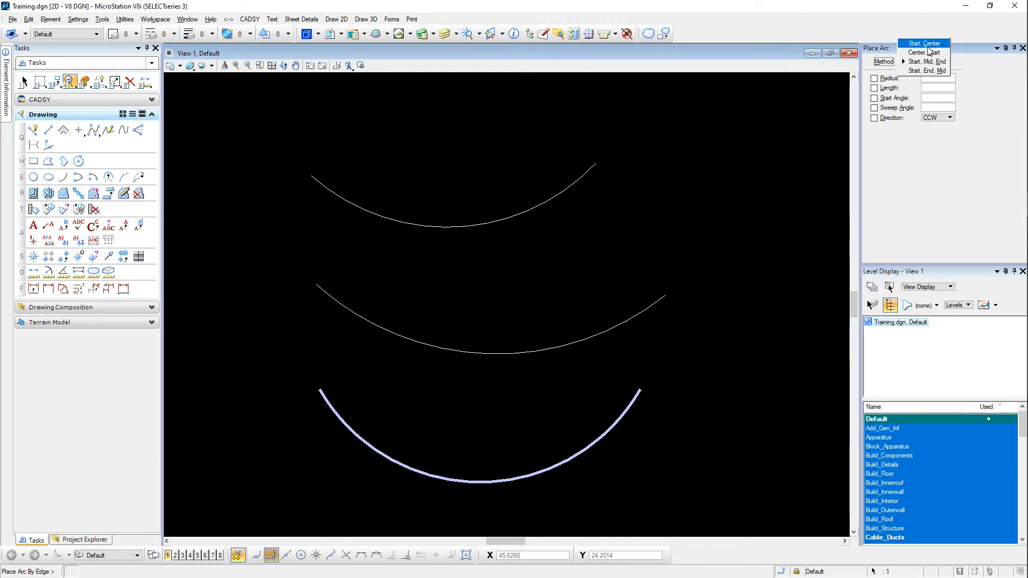
{"action": "left_click", "coordinate": [926, 44]}
{"action": "left_click", "coordinate": [692, 207]}
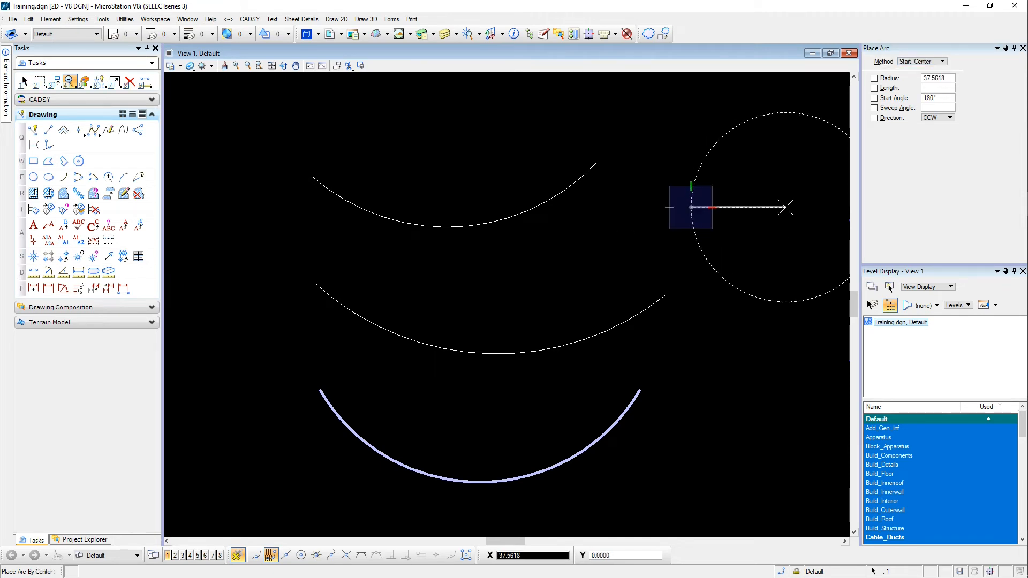
{"action": "left_click", "coordinate": [785, 206]}
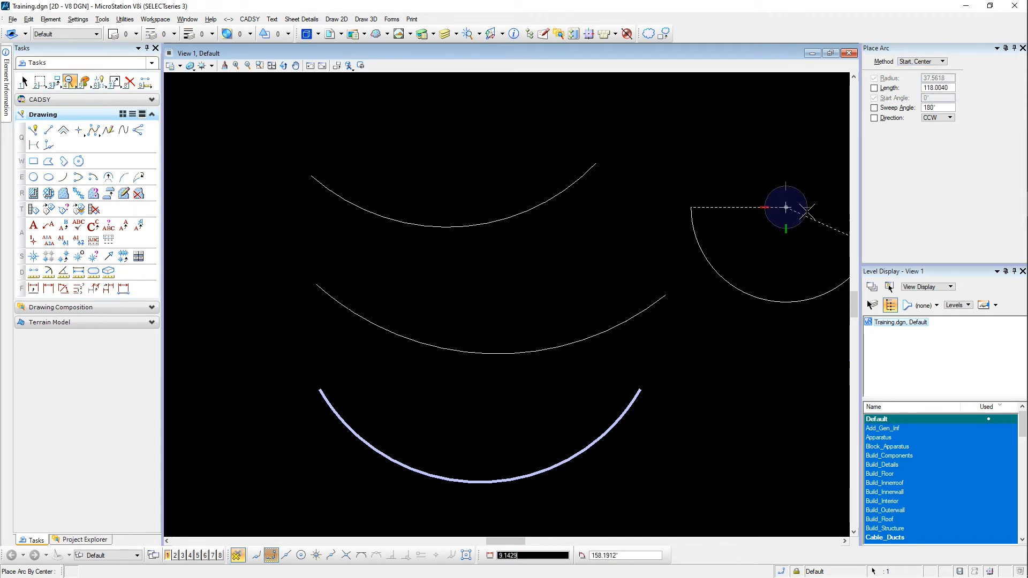
{"action": "middle_click_drag", "start_coordinate": [795, 188], "coordinate": [648, 219]}
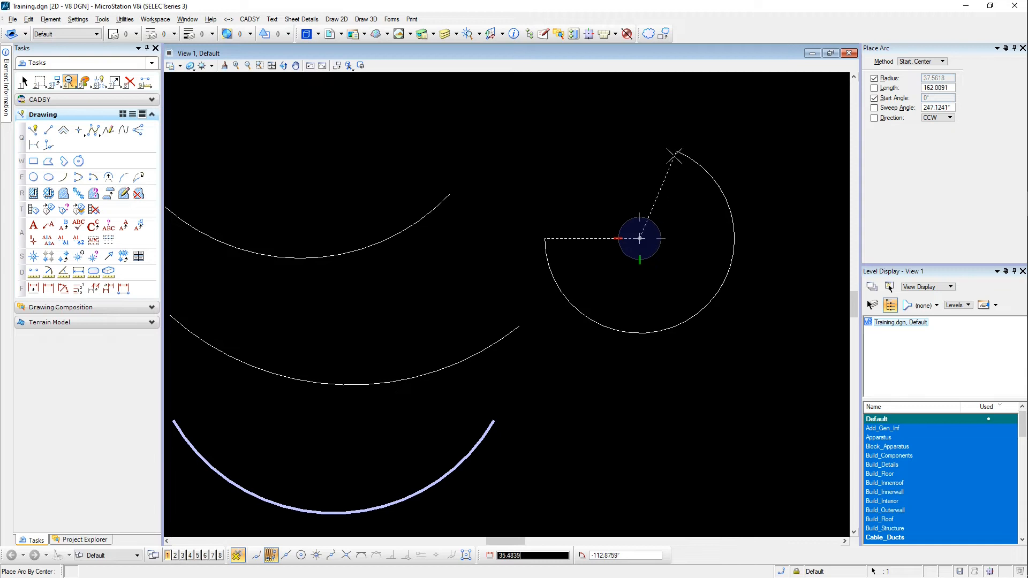
{"action": "left_click", "coordinate": [677, 152]}
{"action": "key", "text": "Escape"}
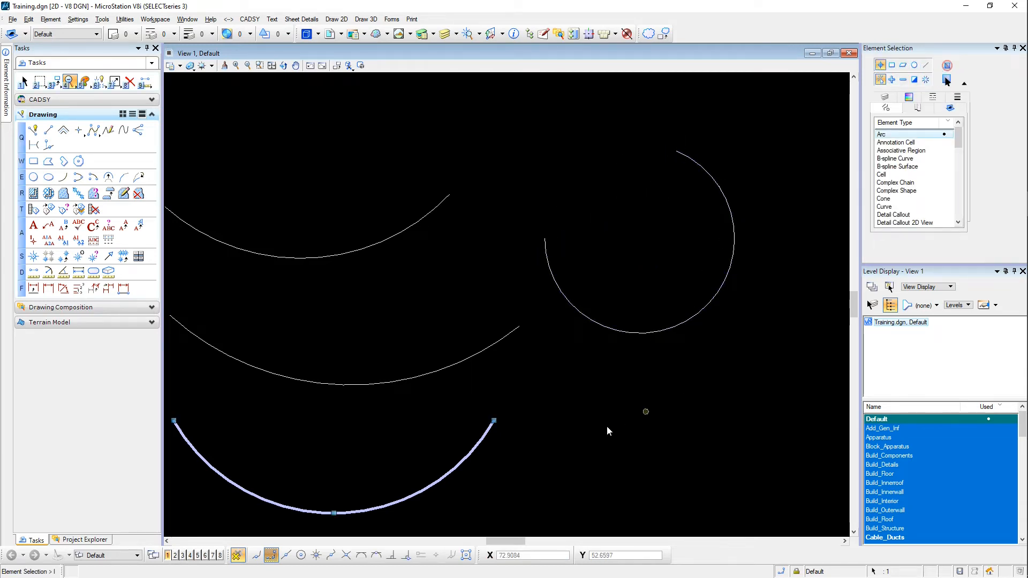
Delete all the arcs from the drawing
{"action": "middle_click_drag", "start_coordinate": [606, 427], "coordinate": [686, 413]}
{"action": "key", "text": "Delete"}
{"action": "key", "text": "ctrl+a"}
{"action": "key", "text": "Delete"}
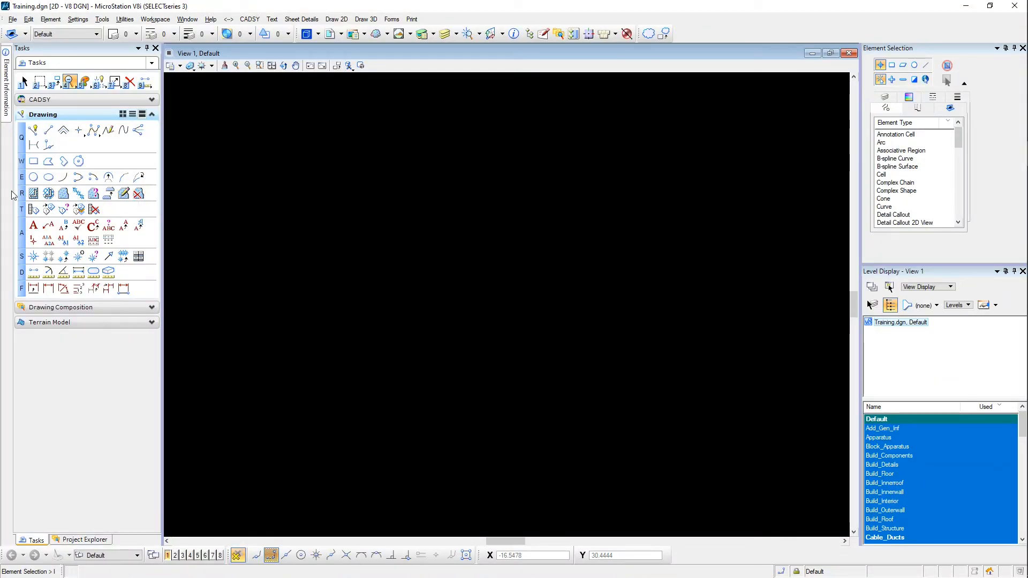
Place a wide orthogonal block, solid area with no fill, across the middle of the empty view
{"action": "left_click", "coordinate": [33, 161]}
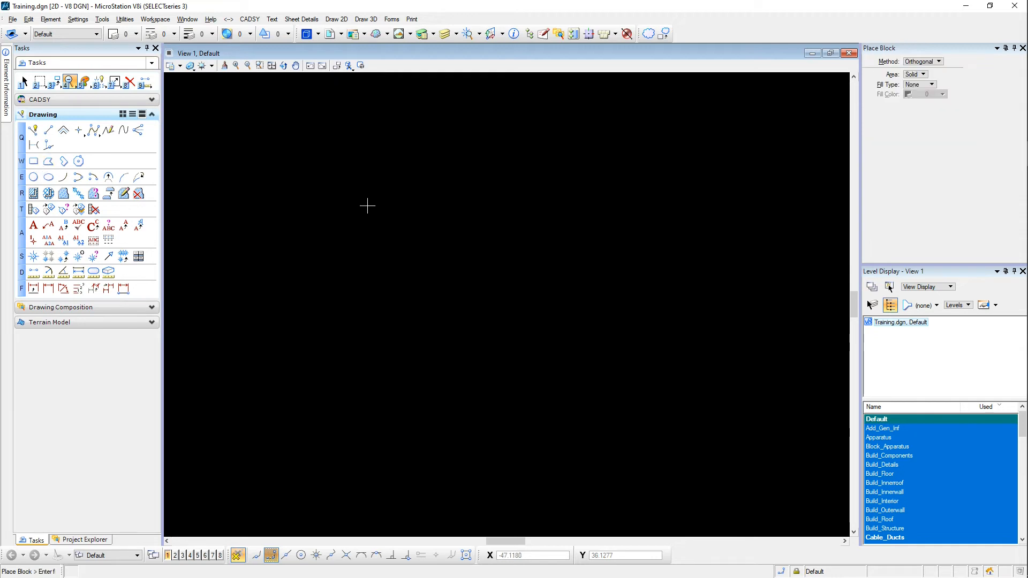
{"action": "left_click", "coordinate": [367, 206]}
{"action": "left_click", "coordinate": [742, 341]}
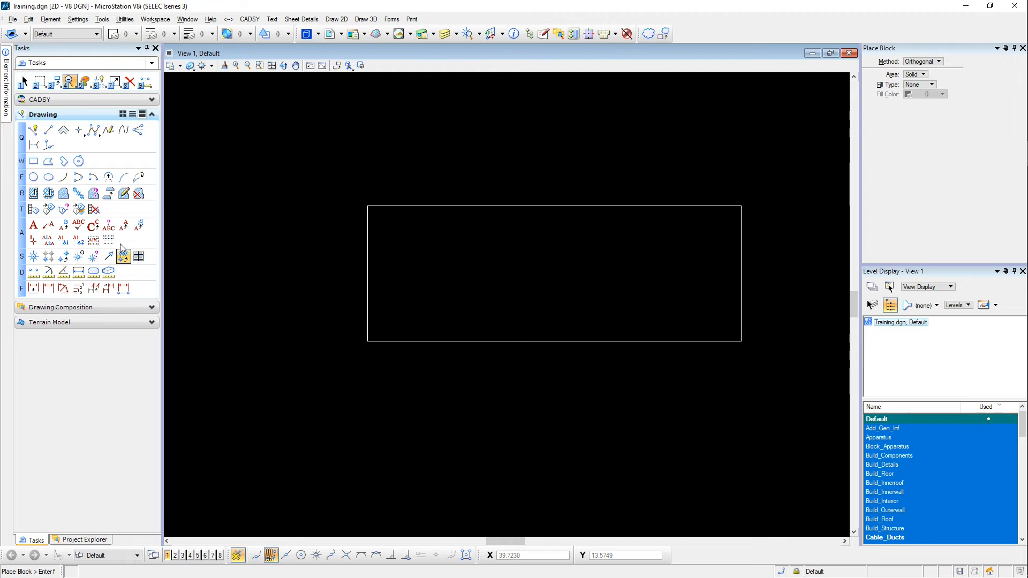
Set up Hatch Area with the Element method, an angle of 45° and a spacing of 2
{"action": "left_click", "coordinate": [33, 194]}
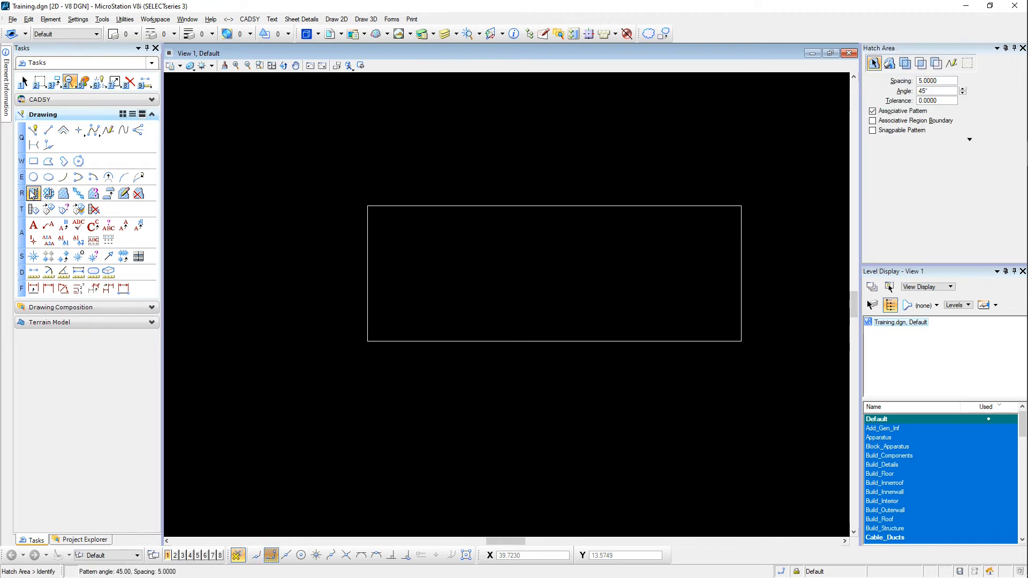
{"action": "left_click", "coordinate": [890, 64]}
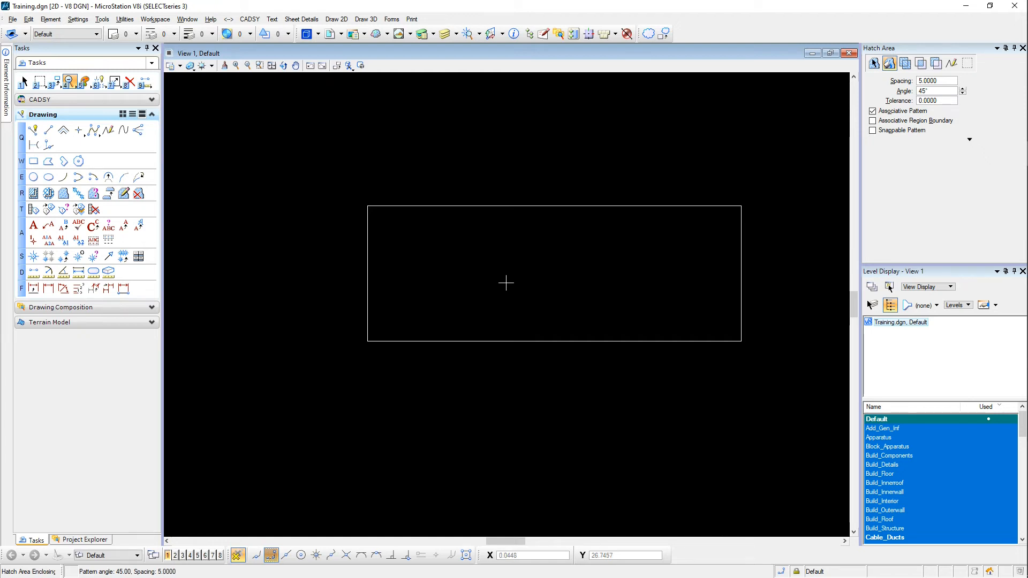
{"action": "left_click", "coordinate": [906, 64]}
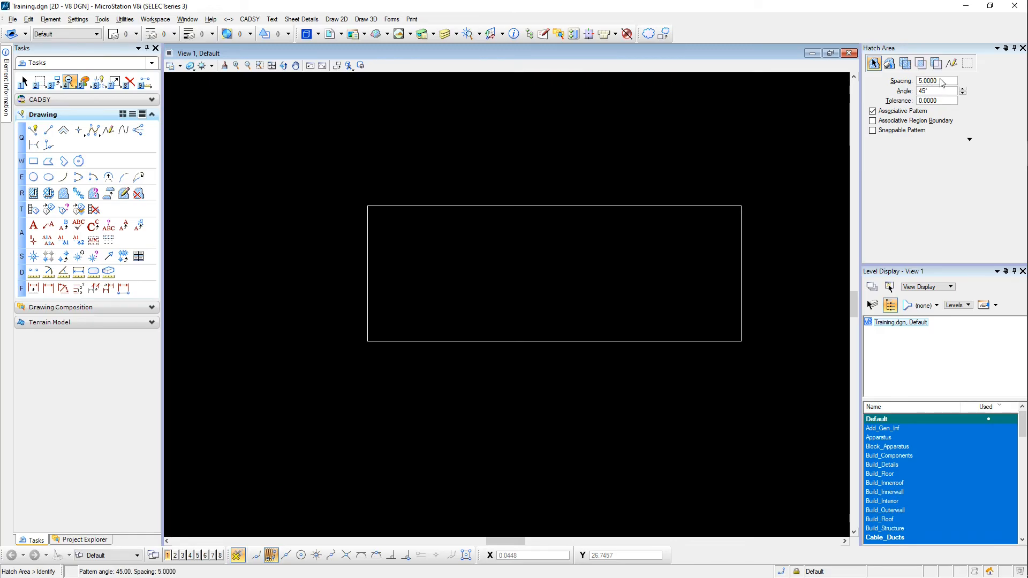
{"action": "left_click", "coordinate": [943, 83]}
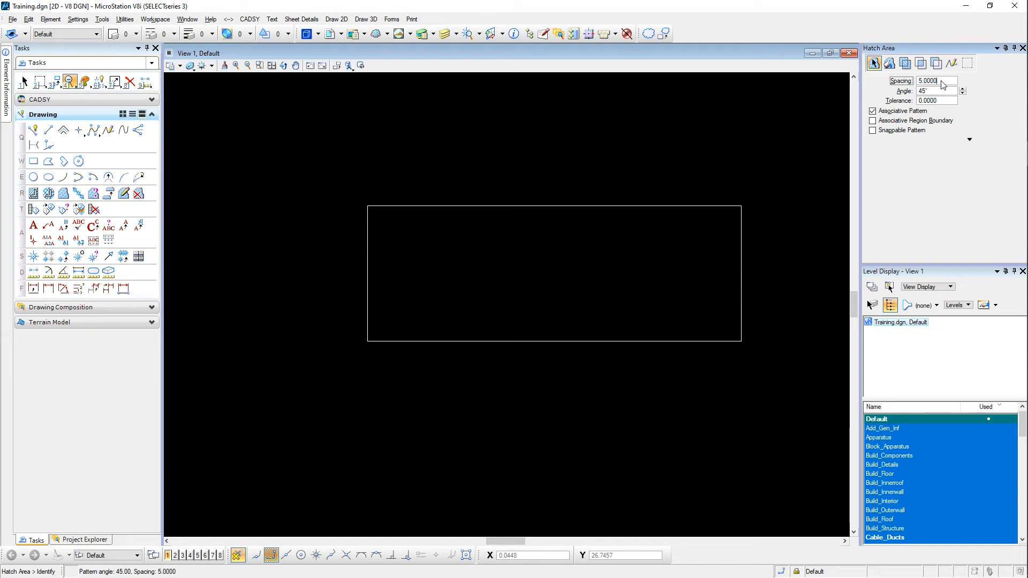
{"action": "type", "text": "2"}
{"action": "key", "text": "Tab"}
Hatch the whole block by picking its outline, and undo the hatch
{"action": "left_click", "coordinate": [729, 206]}
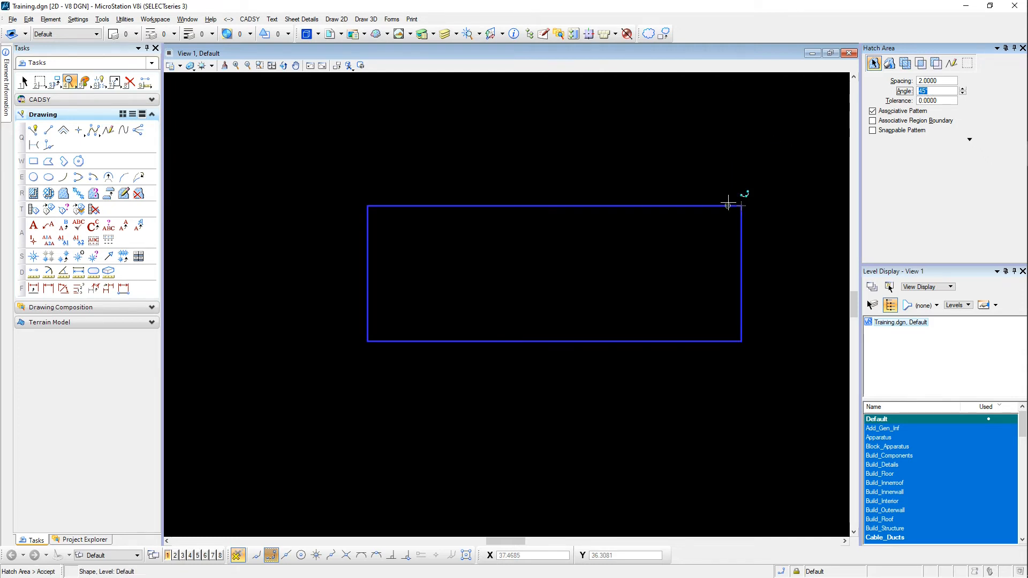
{"action": "left_click", "coordinate": [752, 166]}
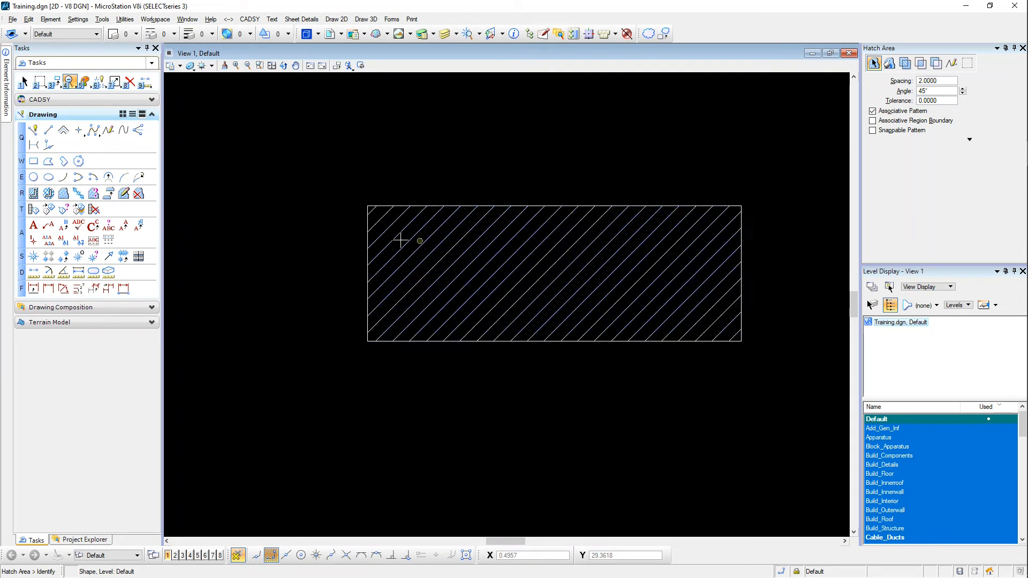
{"action": "key", "text": "ctrl+z"}
Divide the block in half with a vertical SmartLine from its upper edge's midpoint to its lower edge's midpoint
{"action": "key", "text": "q"}
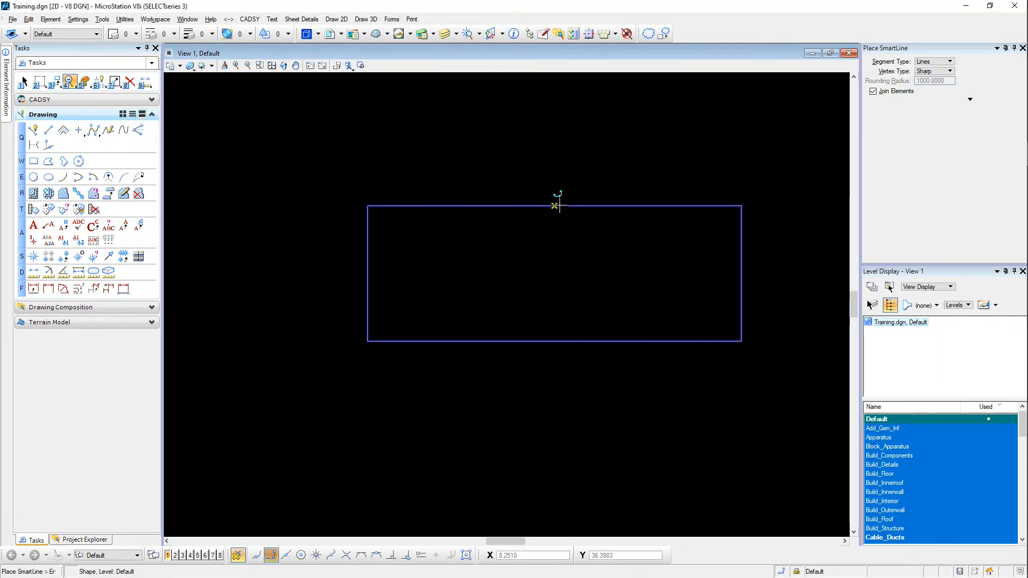
{"action": "left_click", "coordinate": [555, 206]}
{"action": "left_click", "coordinate": [555, 341]}
{"action": "key", "text": "Escape"}
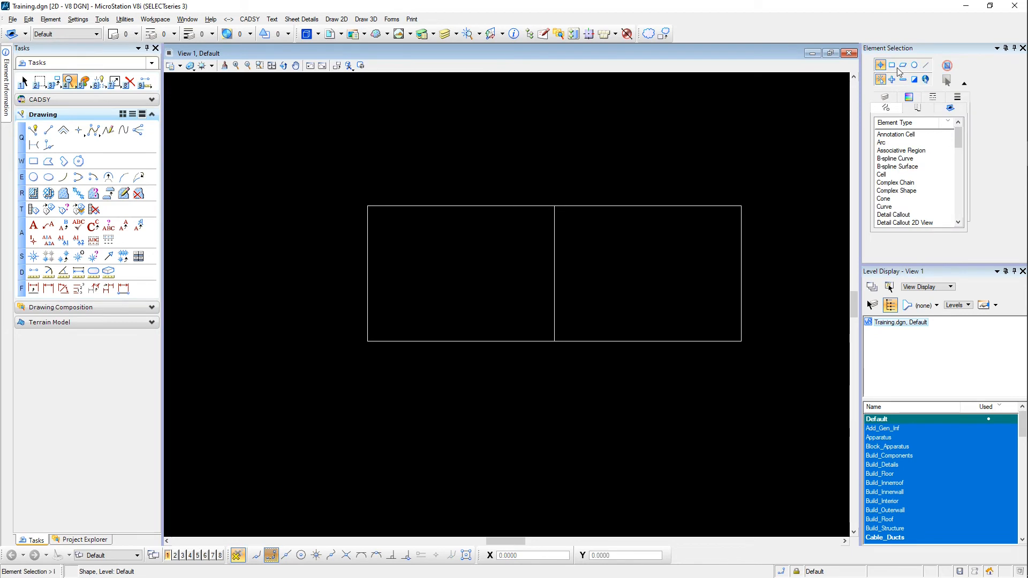
Hatch the left half of the block with the Flood method at spacing 2 and angle 45°
{"action": "left_click", "coordinate": [33, 194]}
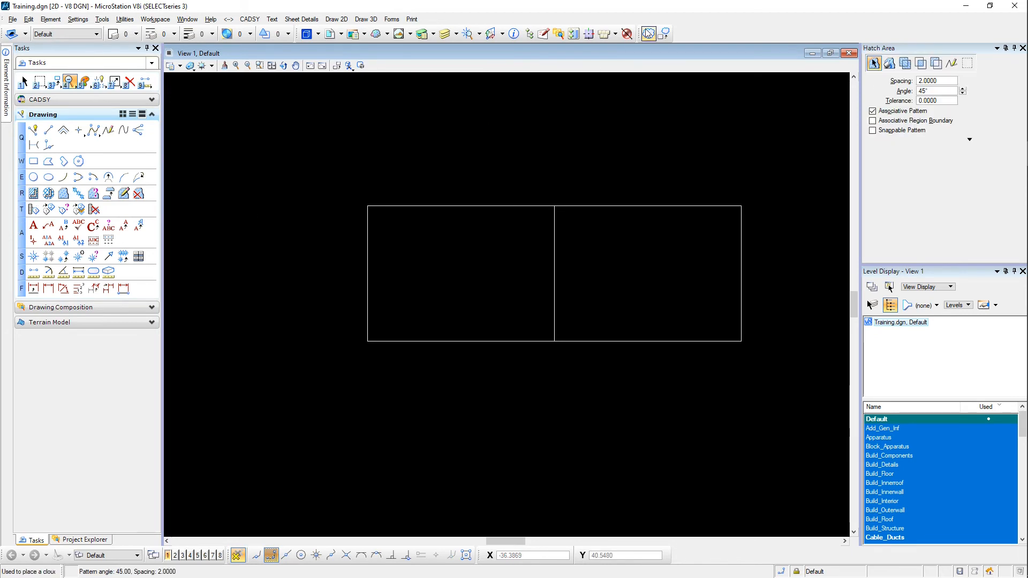
{"action": "left_click", "coordinate": [889, 64]}
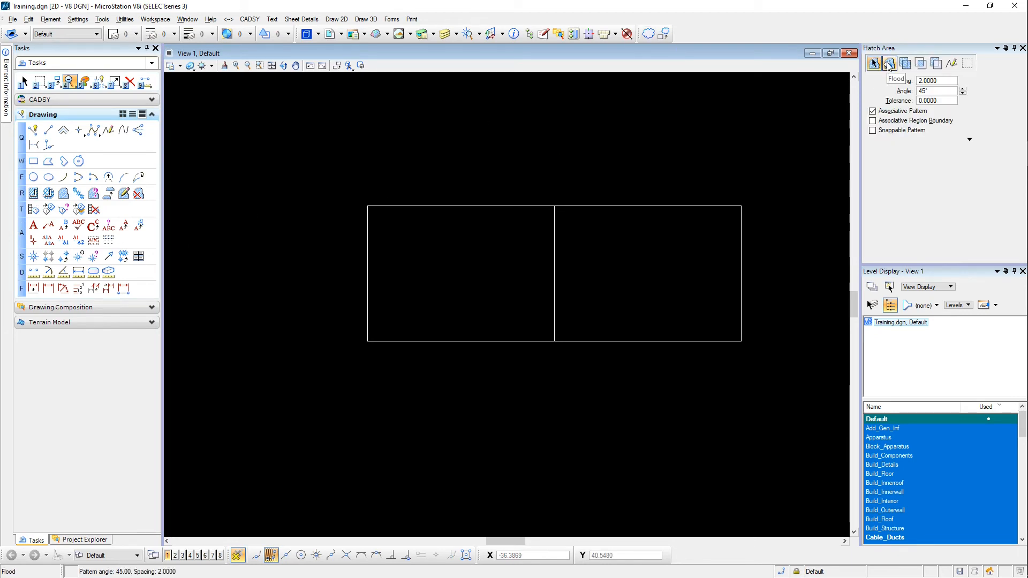
{"action": "left_click", "coordinate": [464, 264]}
{"action": "left_click", "coordinate": [465, 377]}
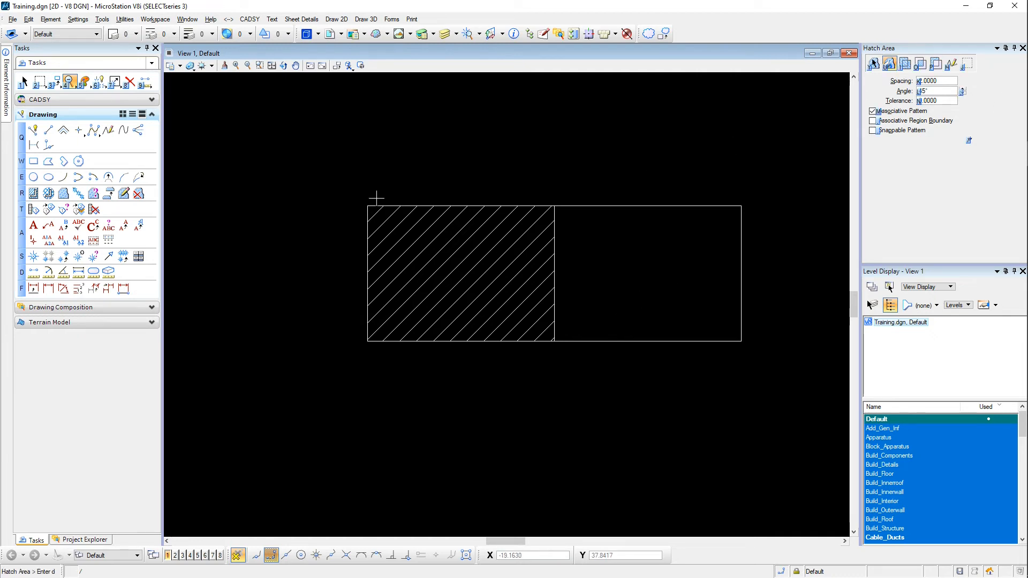
{"action": "key", "text": "Escape"}
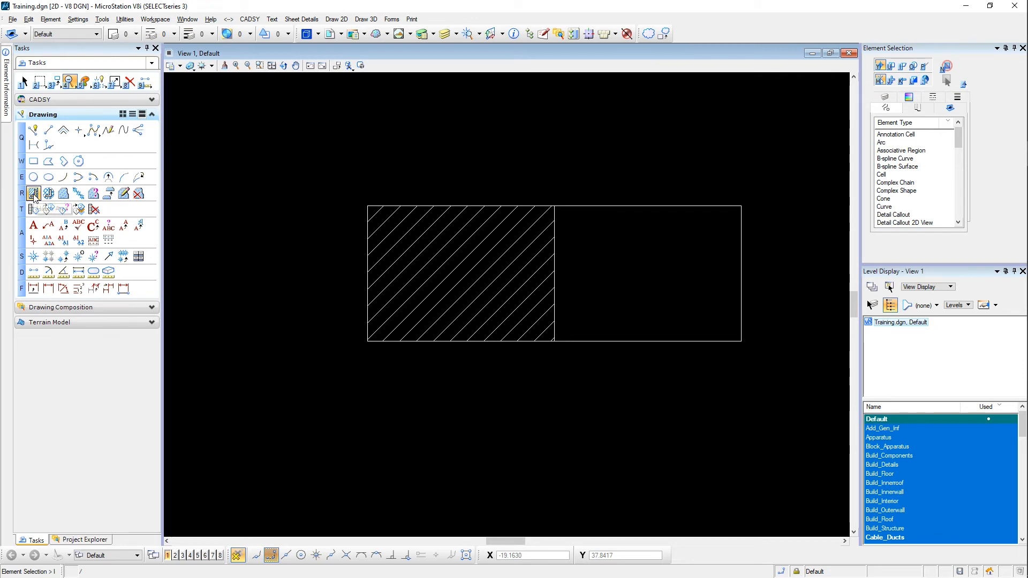
Pattern the right half of the block with the Flood method, using the DOTS pattern from file at scale 0.01 and angle 0°
{"action": "left_click", "coordinate": [64, 193]}
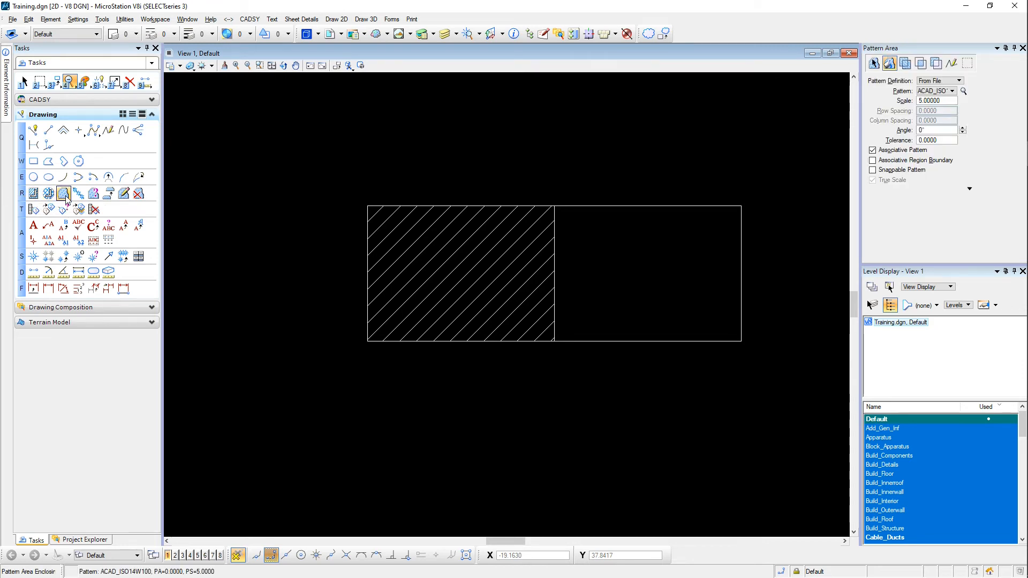
{"action": "left_click", "coordinate": [952, 91]}
{"action": "left_click_drag", "start_coordinate": [954, 146], "coordinate": [953, 227]}
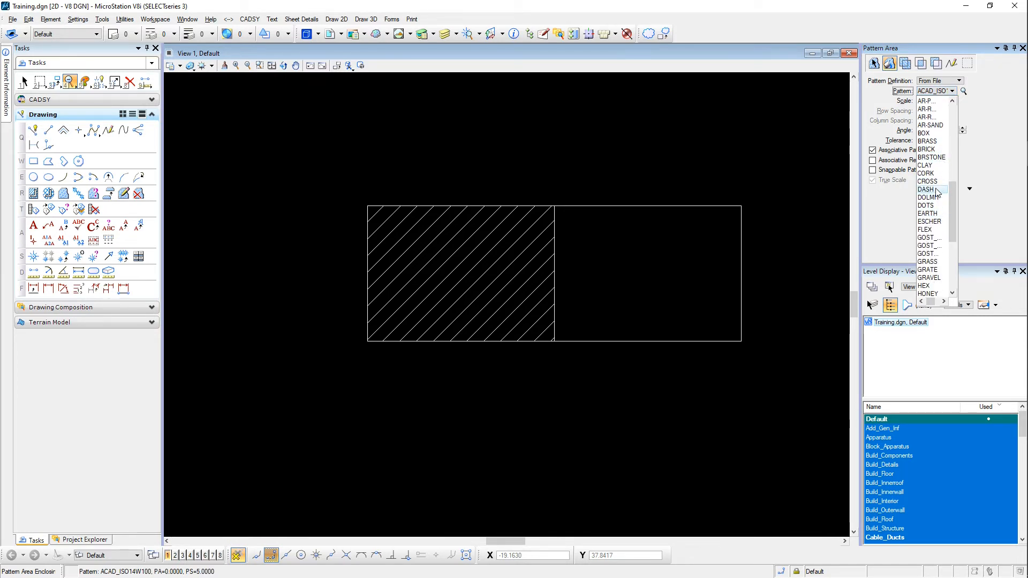
{"action": "left_click", "coordinate": [927, 190]}
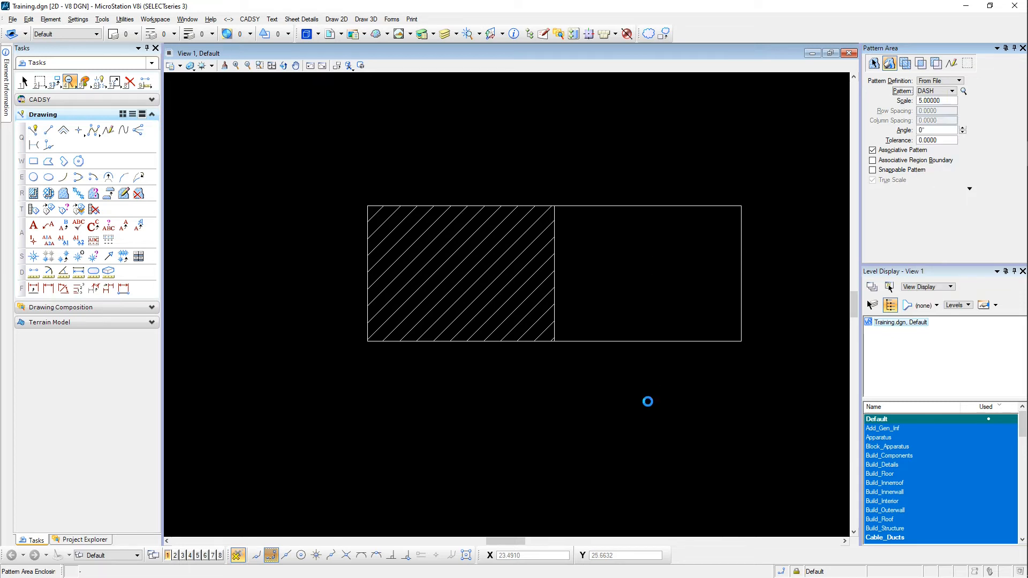
{"action": "left_click", "coordinate": [668, 243]}
{"action": "left_click", "coordinate": [670, 246]}
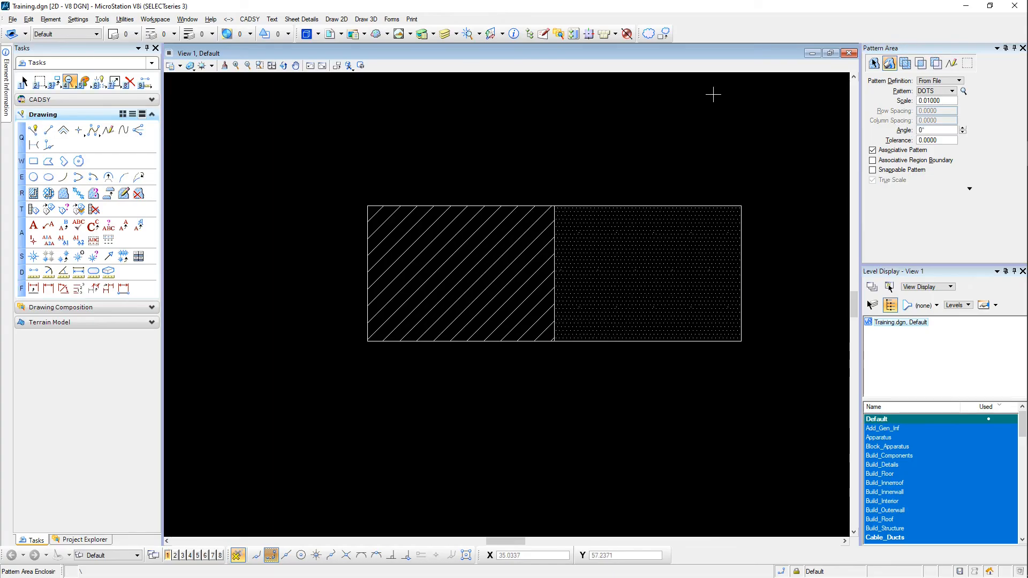
{"action": "key", "text": "Escape"}
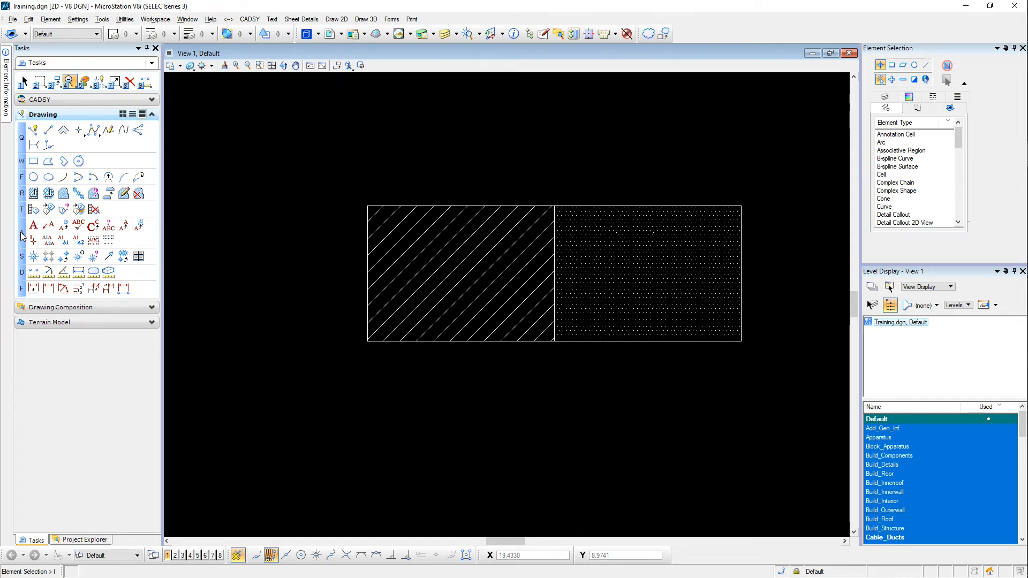
Select the divided block with its hatch and pattern and delete everything
{"action": "left_click_drag", "start_coordinate": [275, 159], "coordinate": [775, 411]}
{"action": "key", "text": "Delete"}
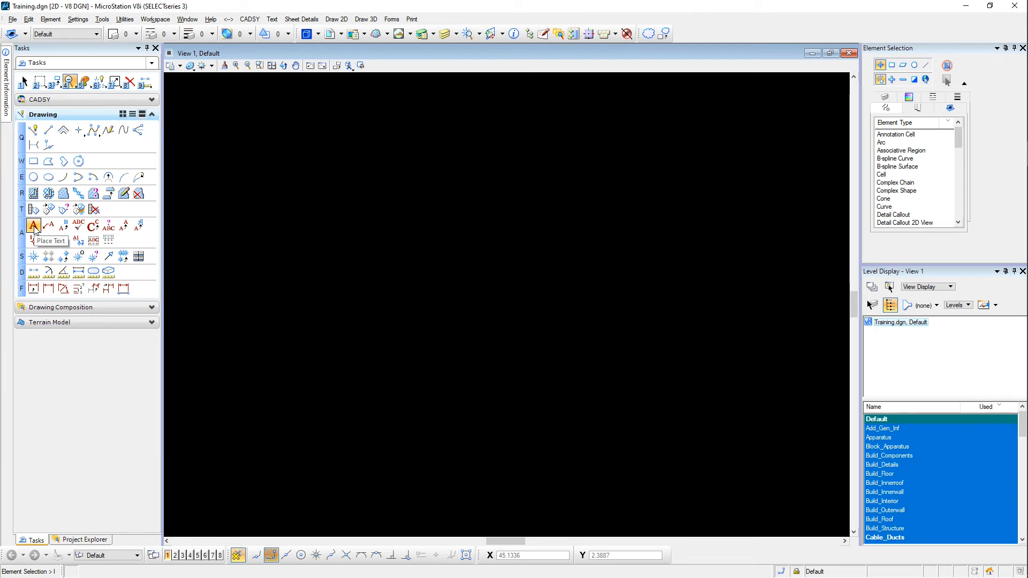
Place the text "TEXT" in Arial by origin, with height and width 250 and angle 0°
{"action": "left_click", "coordinate": [33, 226]}
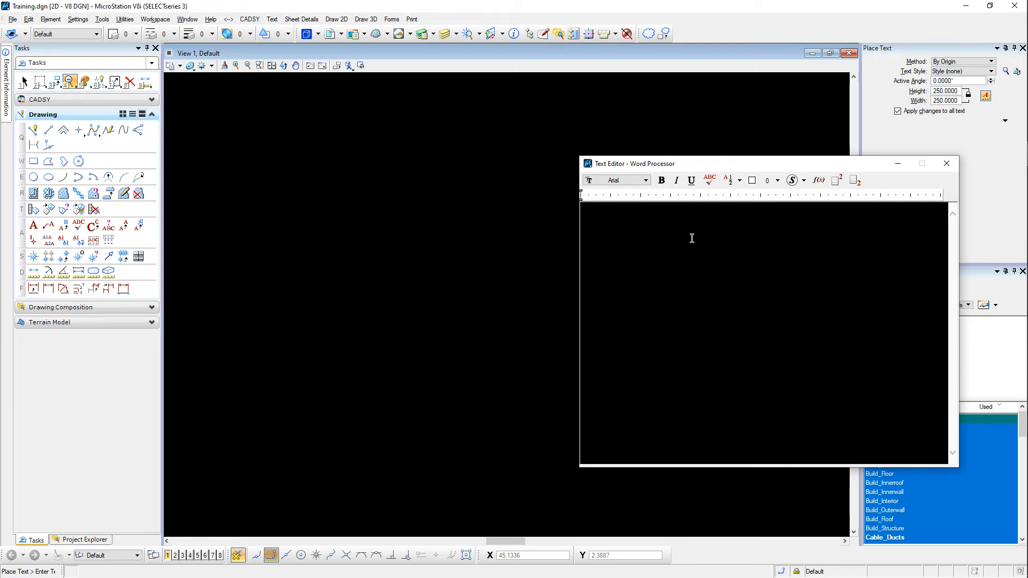
{"action": "type", "text": "tEXT"}
{"action": "key", "text": "ctrl+a"}
{"action": "type", "text": "TEXT"}
{"action": "left_click", "coordinate": [221, 227]}
{"action": "key", "text": "Escape"}
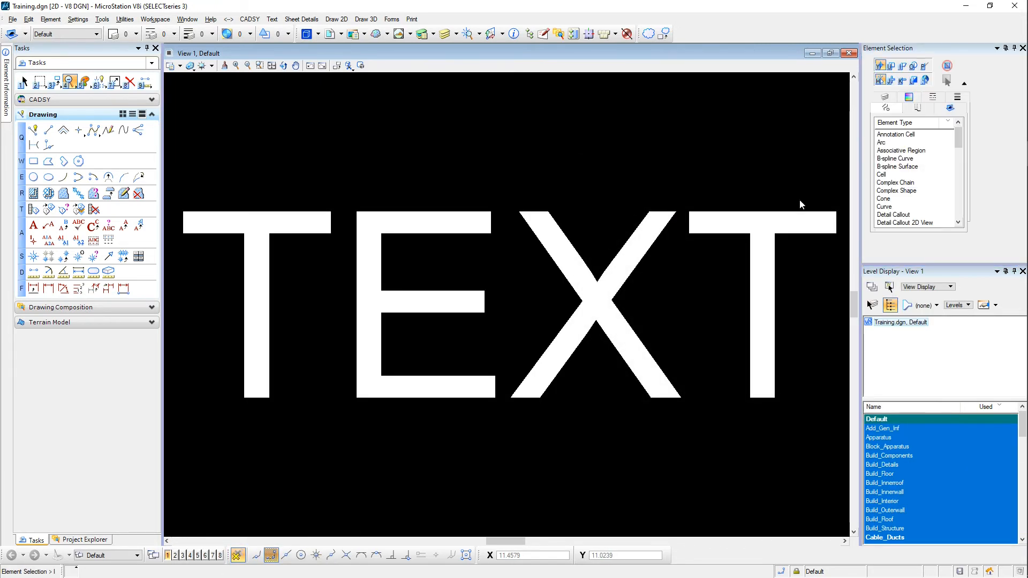
Place the text "TRAINING" in Arial by origin above the word TEXT, with height and width 250 and angle 0°
{"action": "left_click", "coordinate": [247, 65]}
{"action": "left_click", "coordinate": [507, 304]}
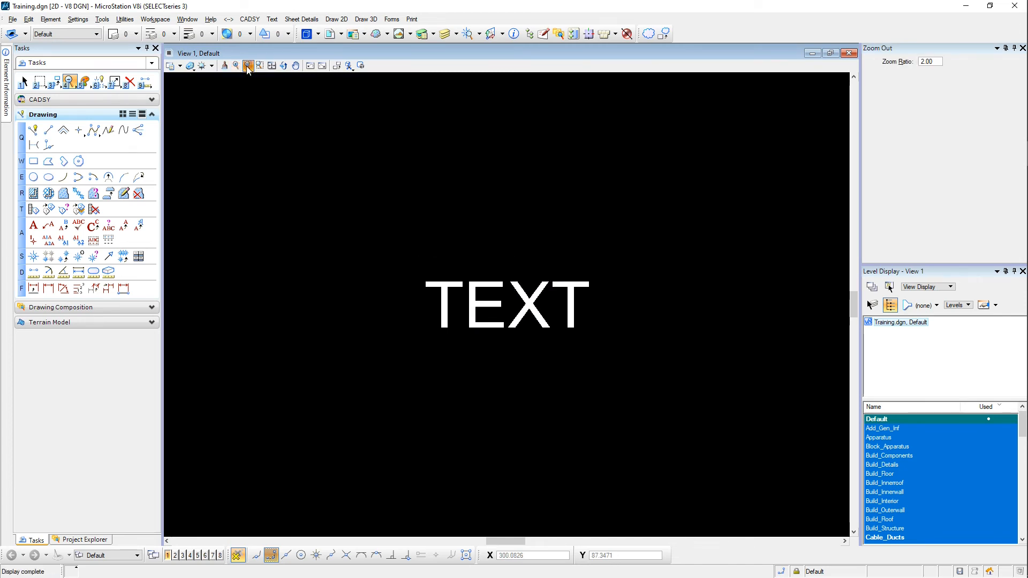
{"action": "right_click", "coordinate": [541, 269]}
{"action": "left_click", "coordinate": [474, 297]}
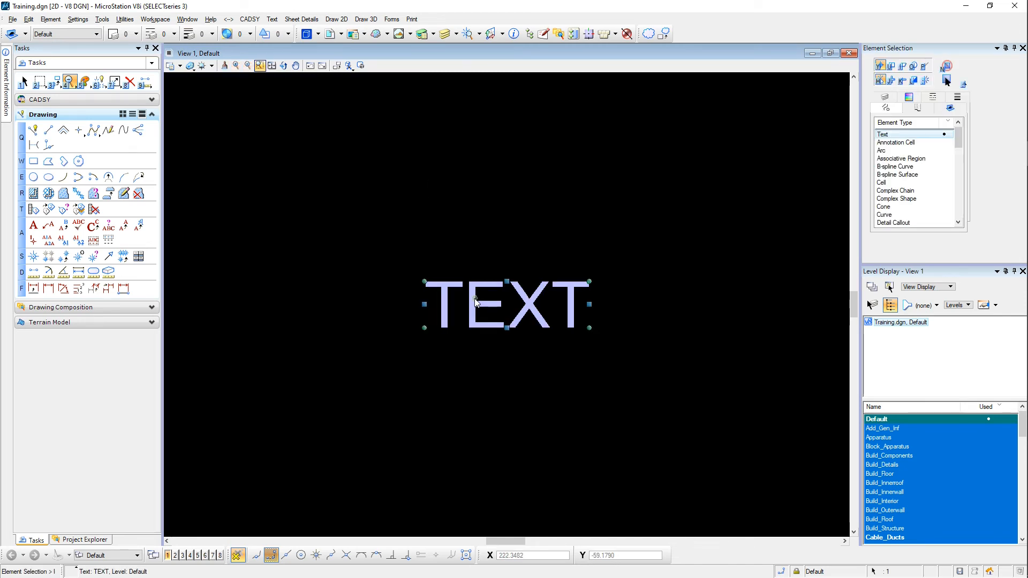
{"action": "left_click", "coordinate": [33, 225]}
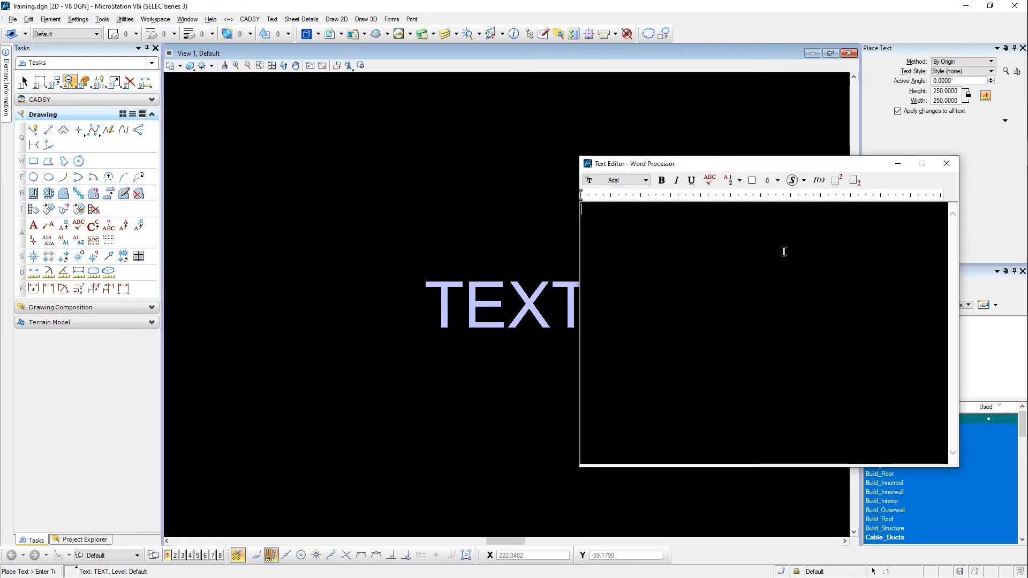
{"action": "type", "text": "TRAINING"}
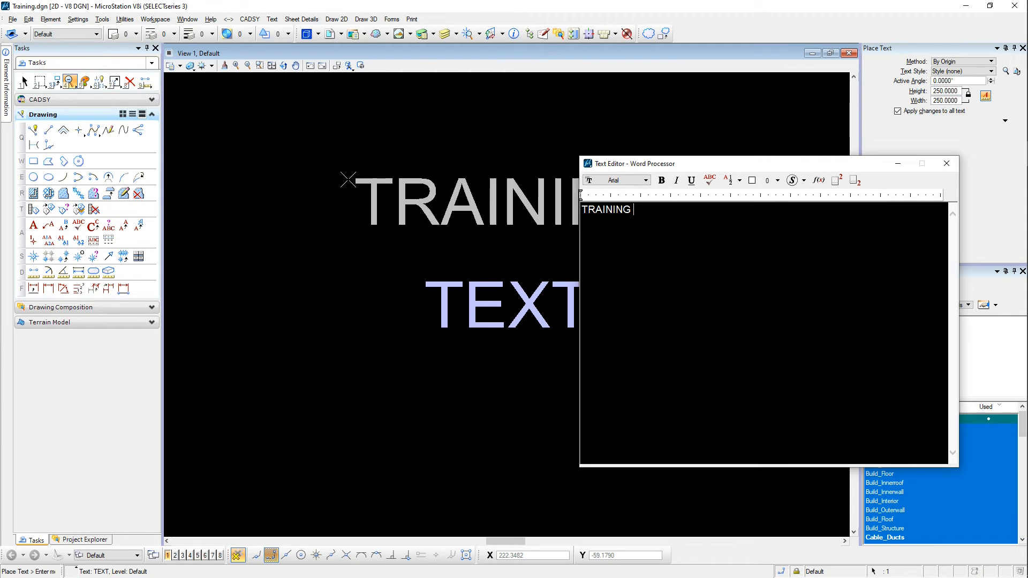
{"action": "left_click", "coordinate": [342, 183]}
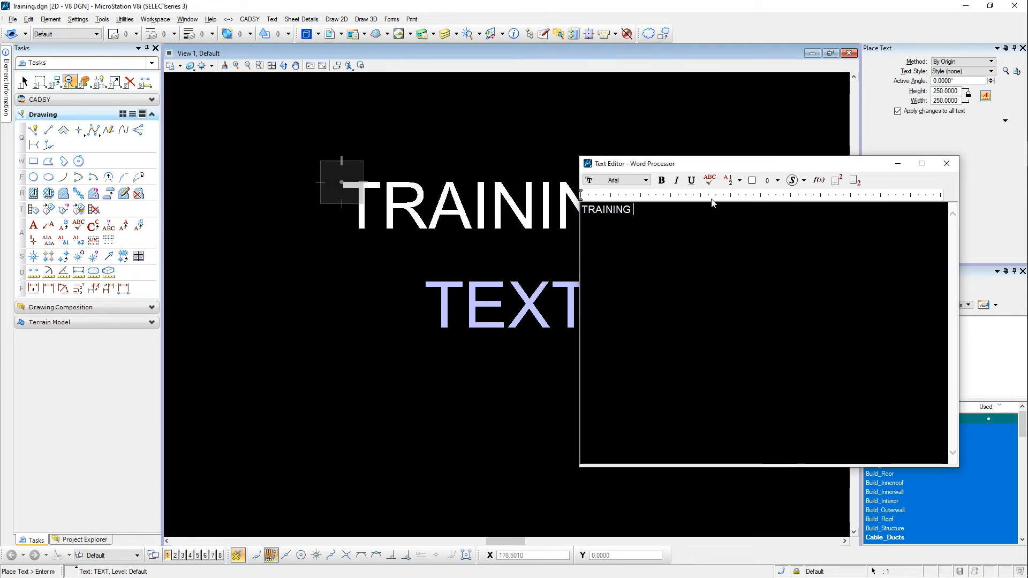
Spell-check the whole word TRAINING in the text editor and dismiss the report
{"action": "key", "text": "ctrl+a"}
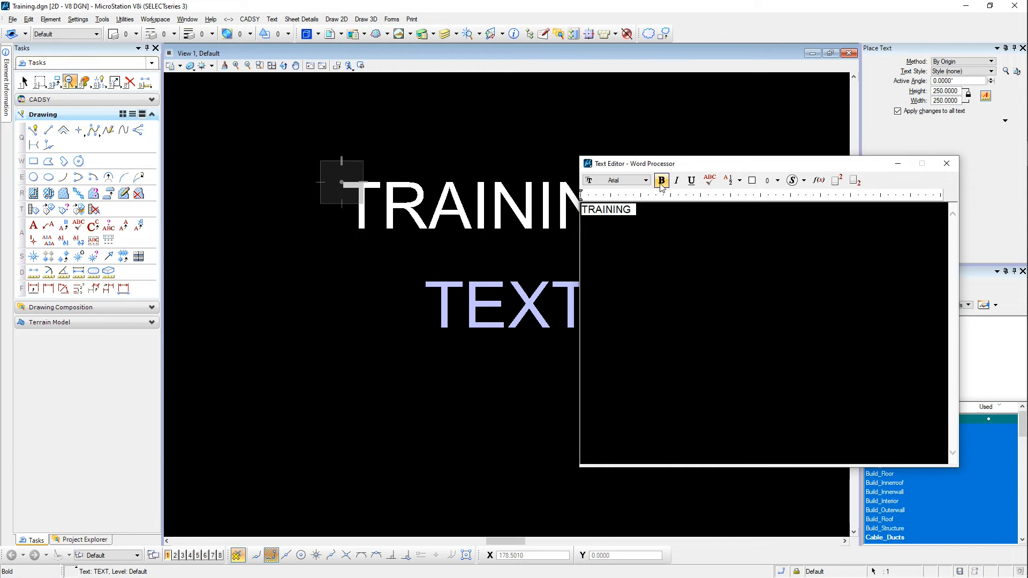
{"action": "left_click", "coordinate": [709, 182]}
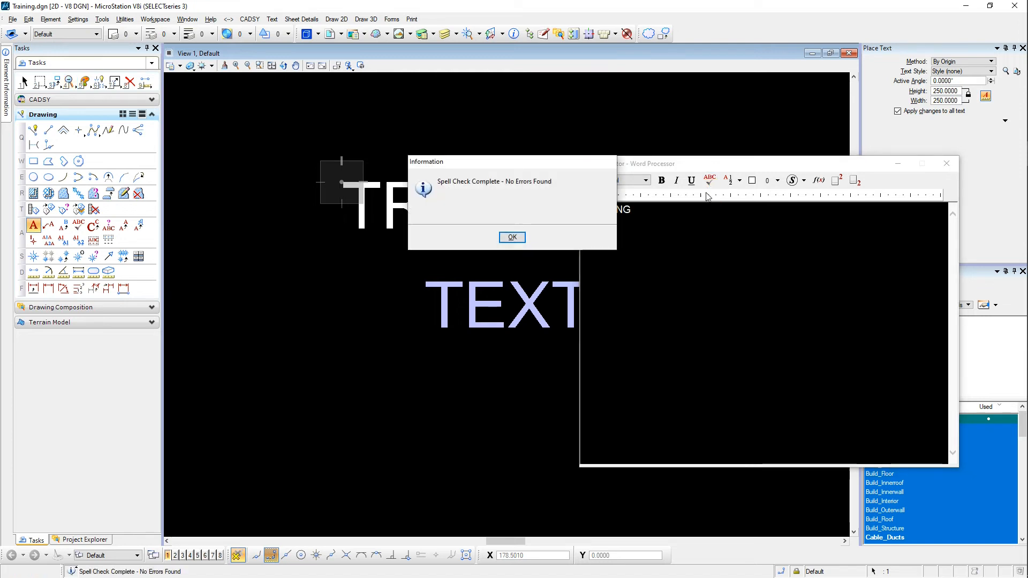
{"action": "left_click", "coordinate": [513, 237]}
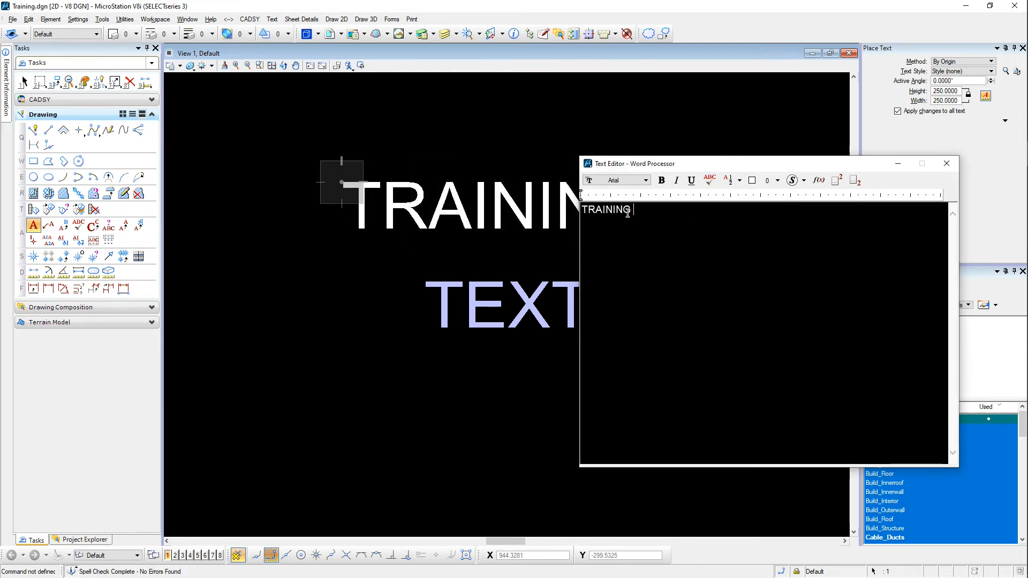
Misspell the editor text as TRAINNG, then correct it to TRAINING with the spell checker for a second placement below TEXT
{"action": "left_click", "coordinate": [614, 209]}
{"action": "key", "text": "BackSpace"}
{"action": "key", "text": "ctrl+a"}
{"action": "left_click", "coordinate": [710, 180]}
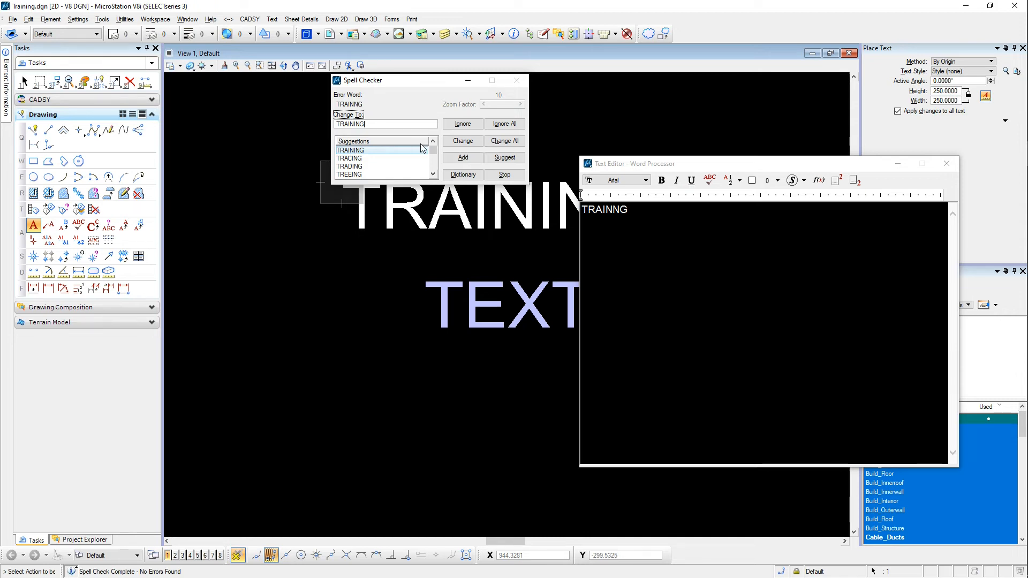
{"action": "left_click", "coordinate": [464, 141]}
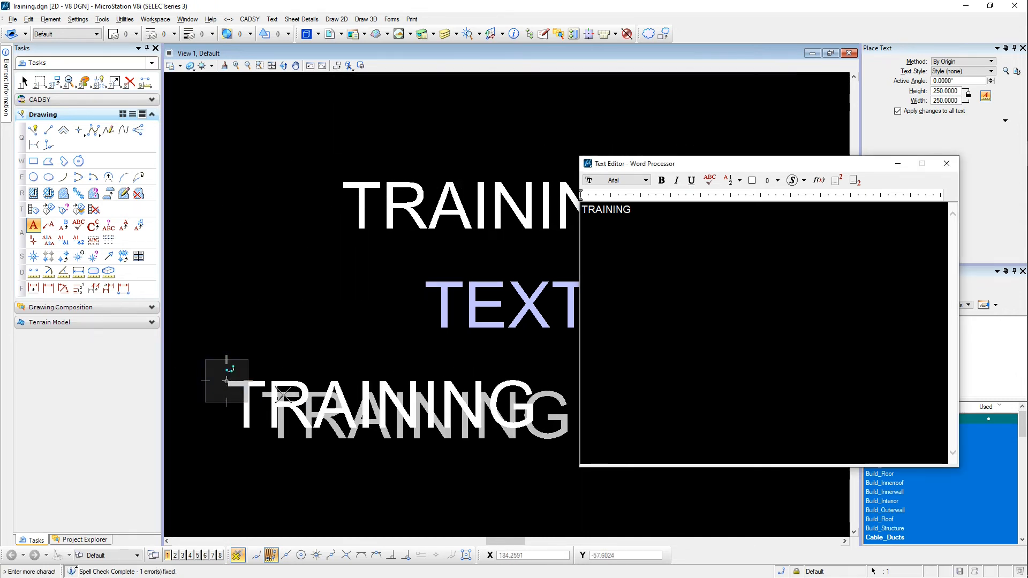
Close the text editor, then select all the placed text and delete it
{"action": "left_click", "coordinate": [949, 163]}
{"action": "left_click_drag", "start_coordinate": [546, 396], "coordinate": [291, 154]}
{"action": "key", "text": "Delete"}
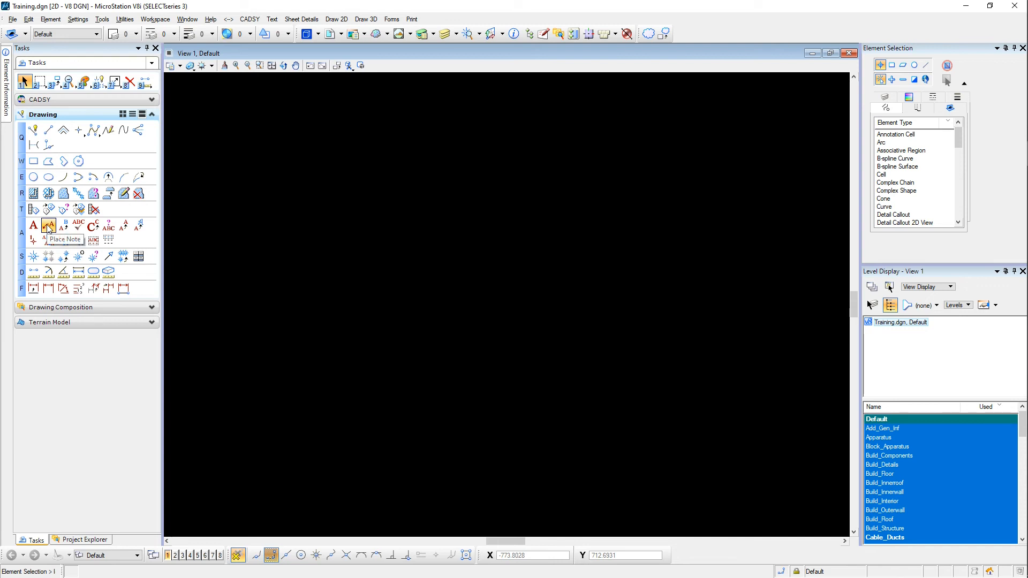
Place a note reading "TEXT" with a diagonal leader in the CADSY Arrow style, horizontal rotation, no frame, height and width 250
{"action": "left_click", "coordinate": [48, 226]}
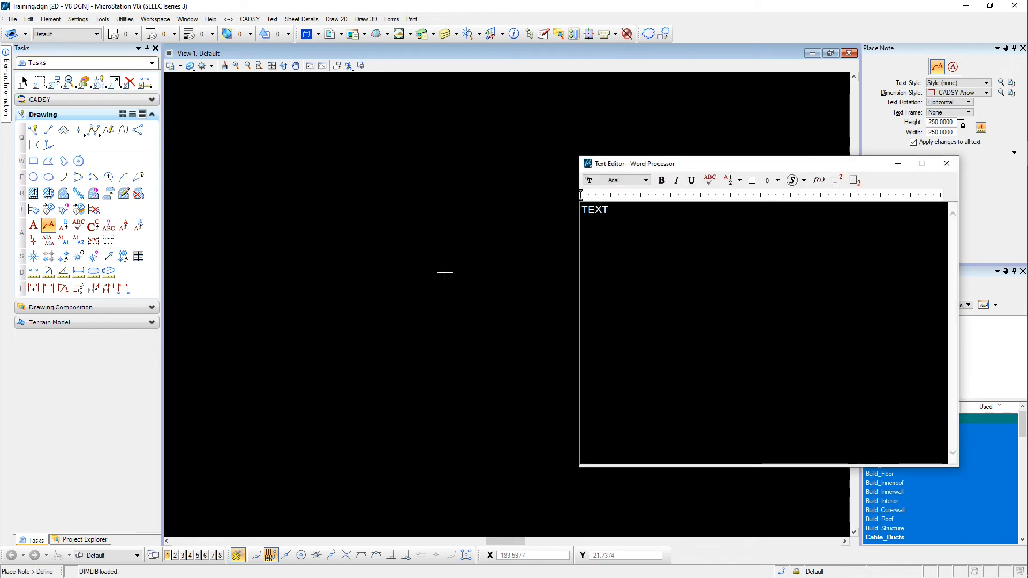
{"action": "left_click", "coordinate": [307, 347]}
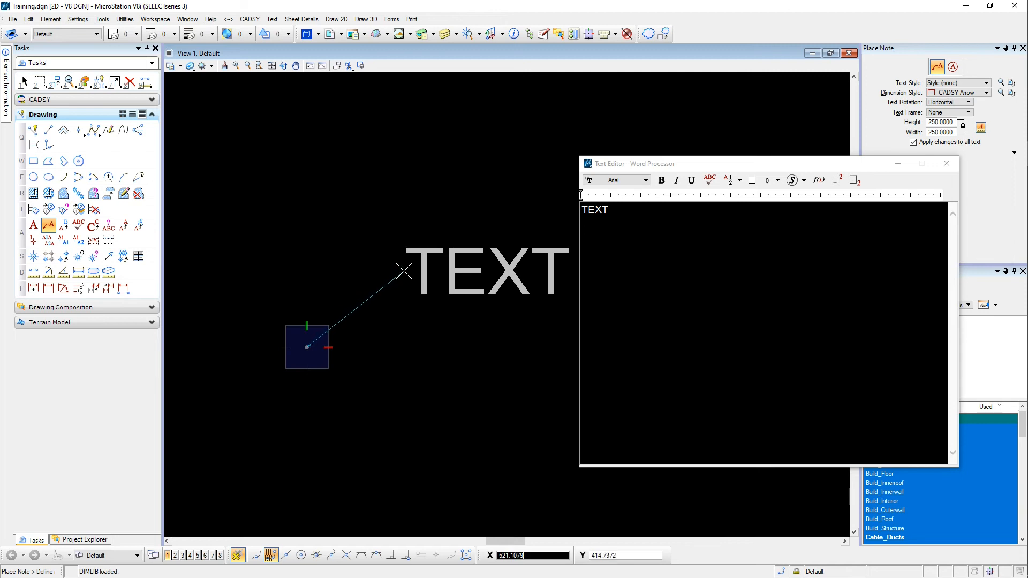
{"action": "left_click", "coordinate": [404, 272]}
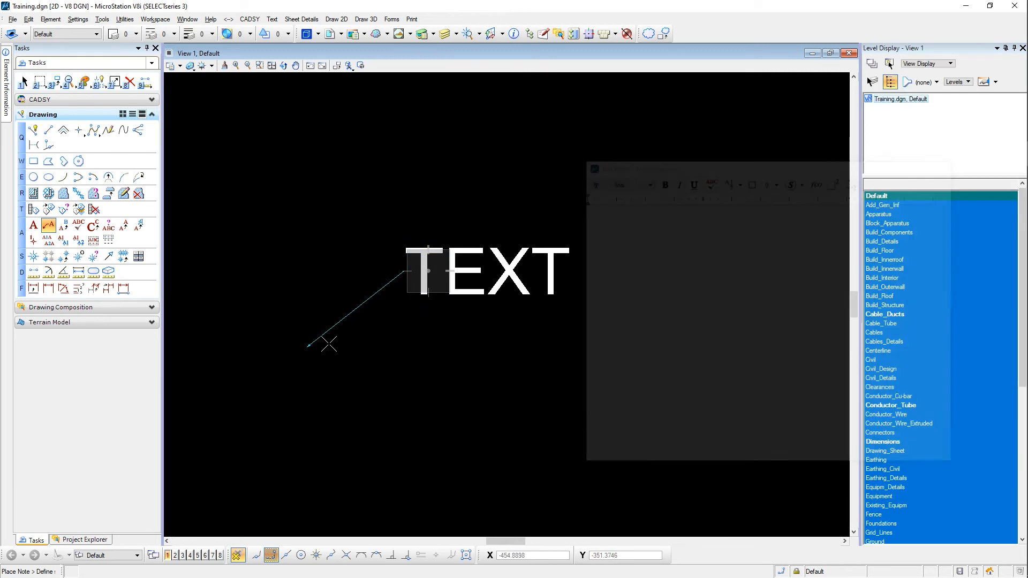
Inspect the note's arrowhead up close, then delete the note text and its leader line
{"action": "left_click", "coordinate": [236, 66]}
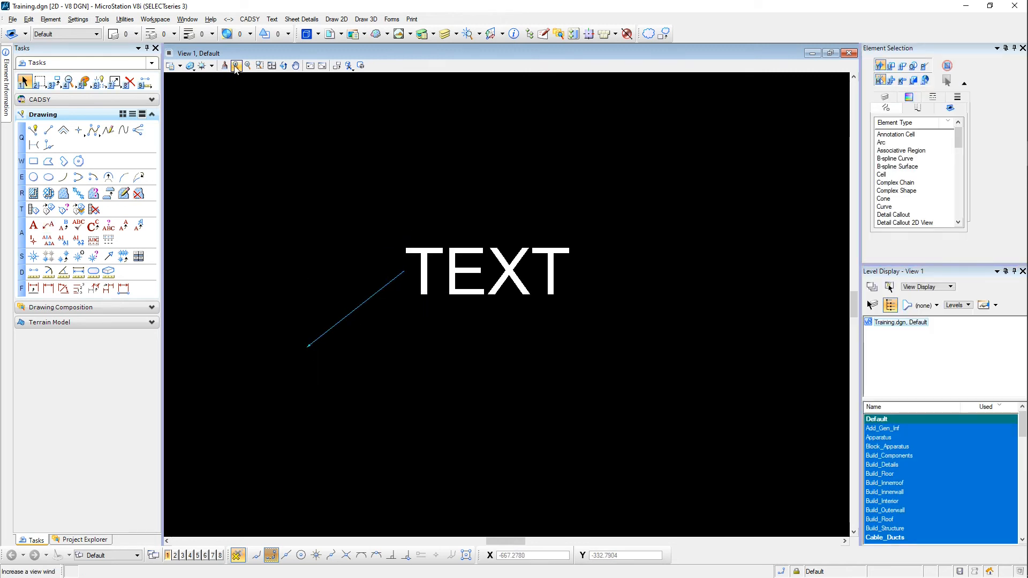
{"action": "left_click", "coordinate": [326, 315]}
{"action": "right_click", "coordinate": [497, 348]}
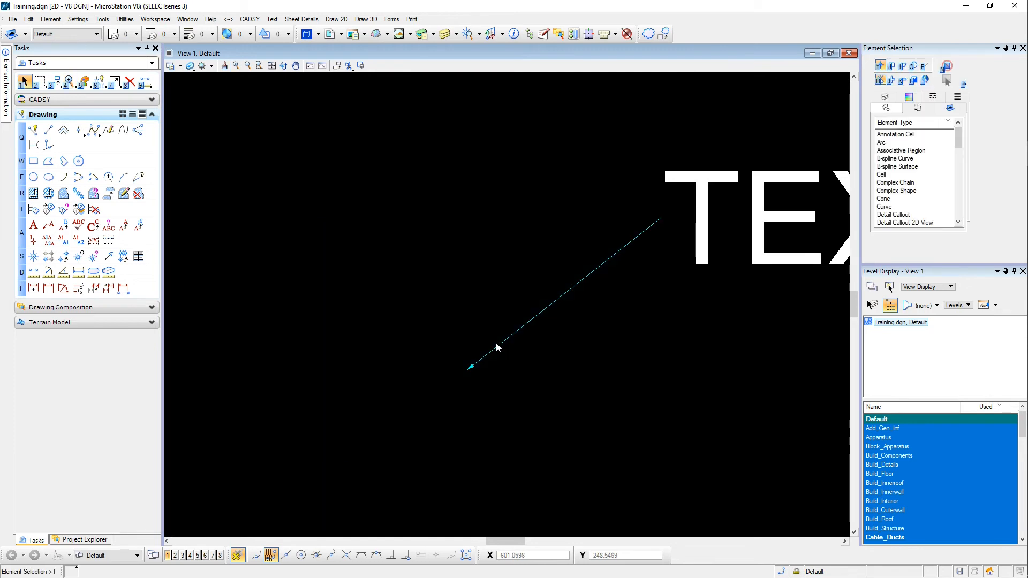
{"action": "middle_click", "coordinate": [496, 344]}
{"action": "middle_click", "coordinate": [497, 343]}
{"action": "right_click", "coordinate": [485, 320]}
{"action": "left_click", "coordinate": [470, 318]}
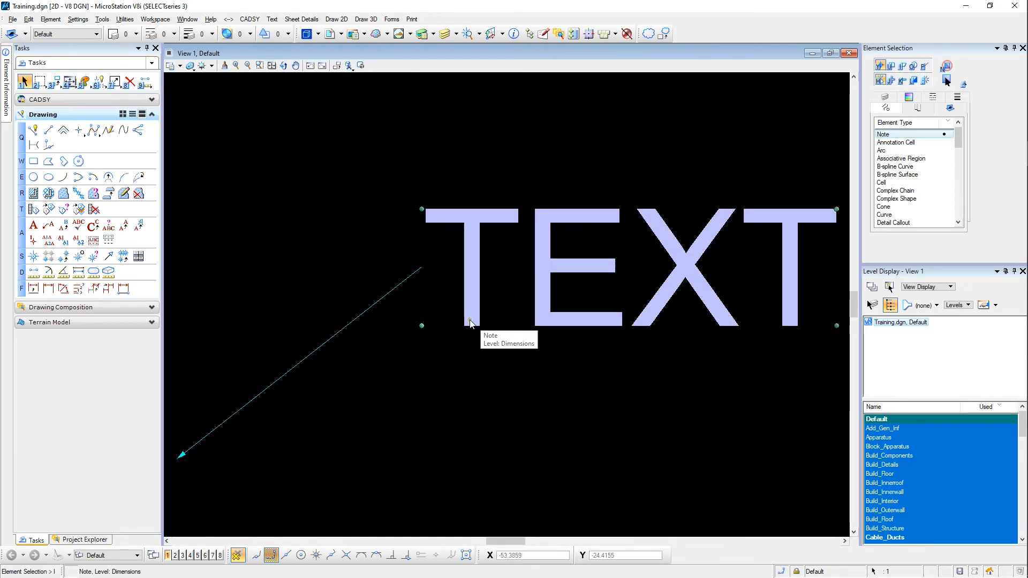
{"action": "key", "text": "Delete"}
{"action": "left_click", "coordinate": [393, 288]}
{"action": "key", "text": "Delete"}
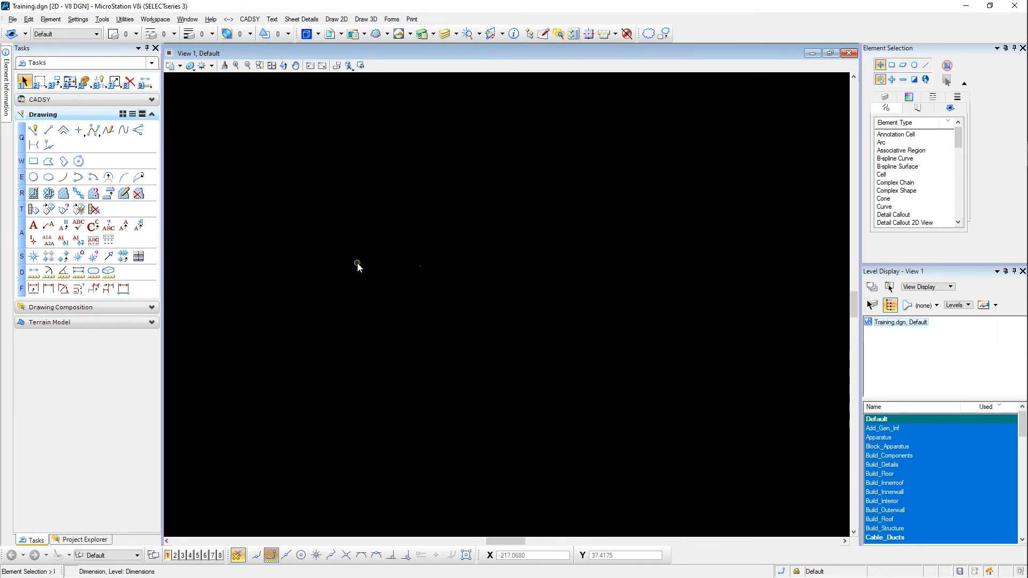
{"action": "key", "text": "a"}
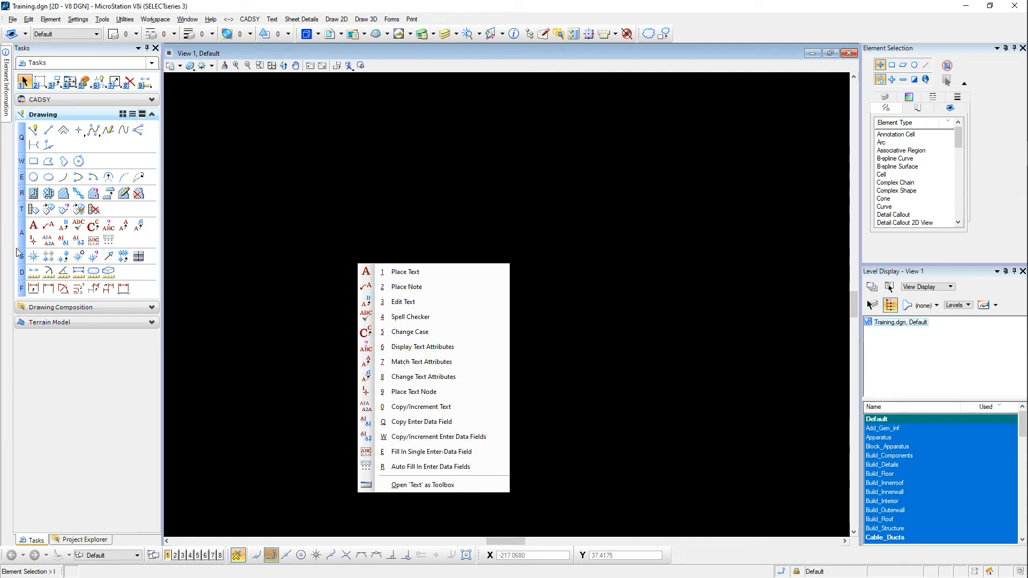
{"action": "left_click", "coordinate": [45, 354]}
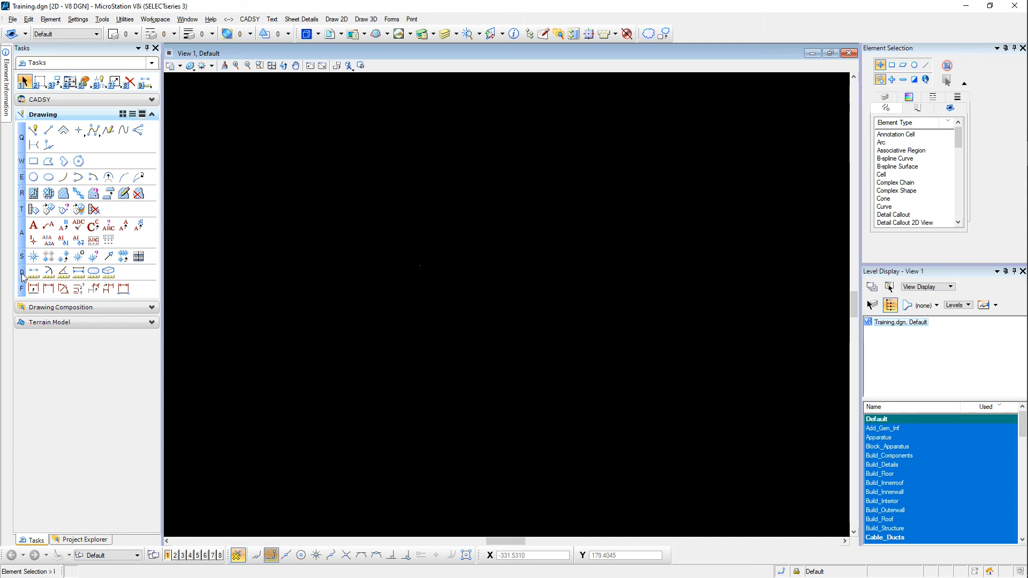
Place an orthogonal block about 825 mm wide and 297 mm high with solid area and no fill
{"action": "left_click", "coordinate": [33, 160]}
{"action": "left_click", "coordinate": [387, 210]}
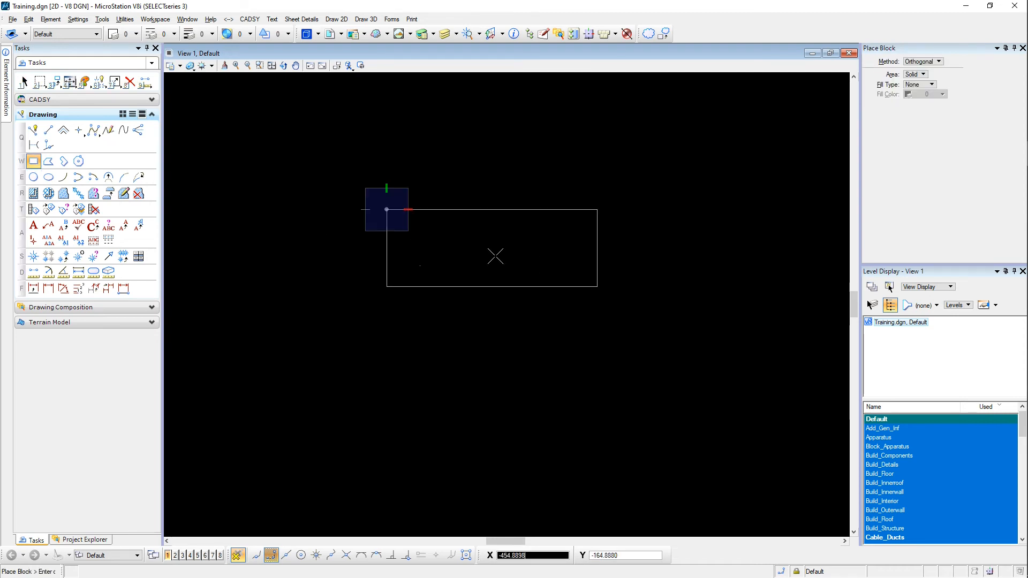
{"action": "left_click", "coordinate": [772, 348]}
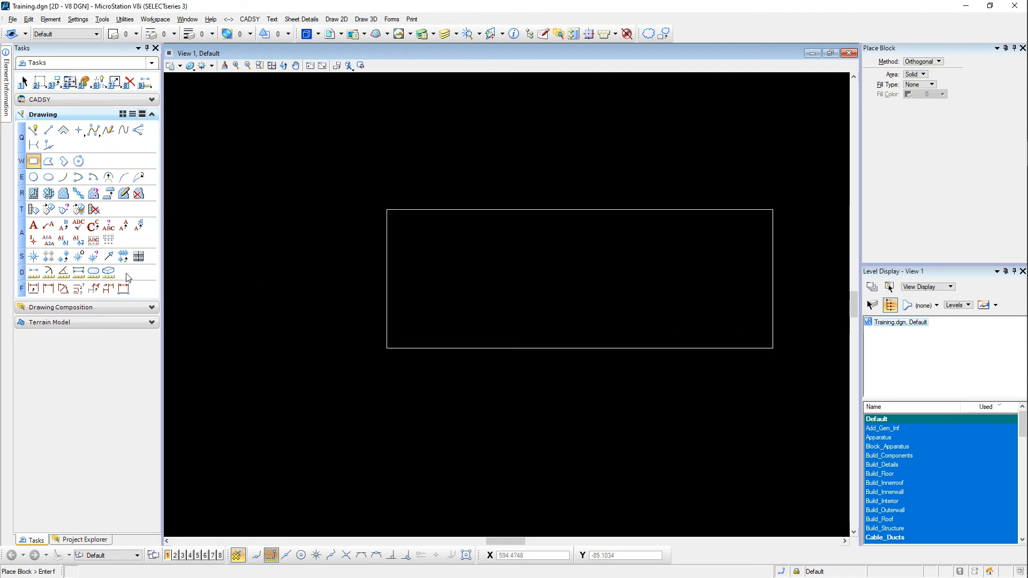
Measure the distance between the two upper corners of the block using the Between Points method
{"action": "left_click", "coordinate": [34, 273]}
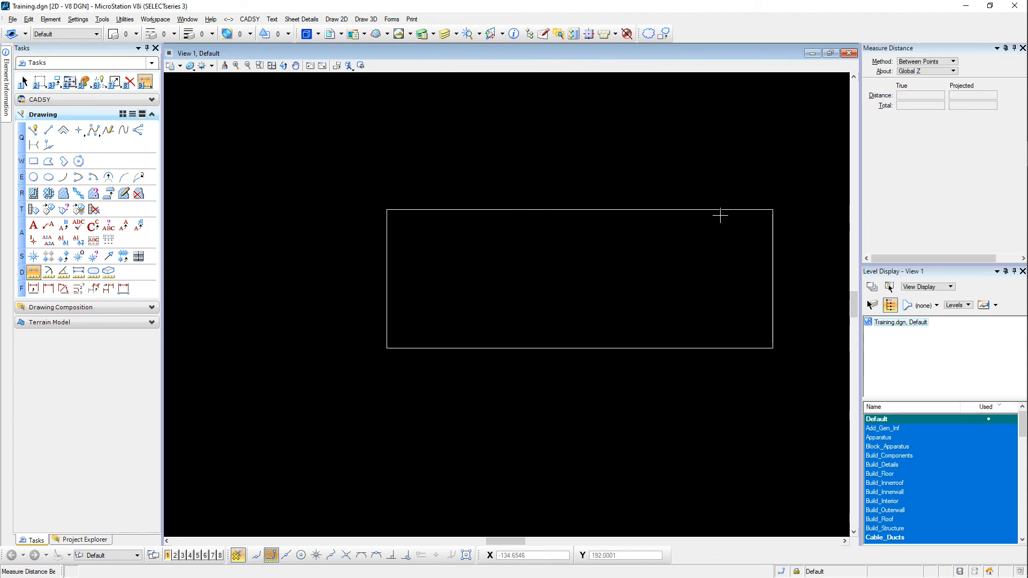
{"action": "left_click", "coordinate": [773, 208]}
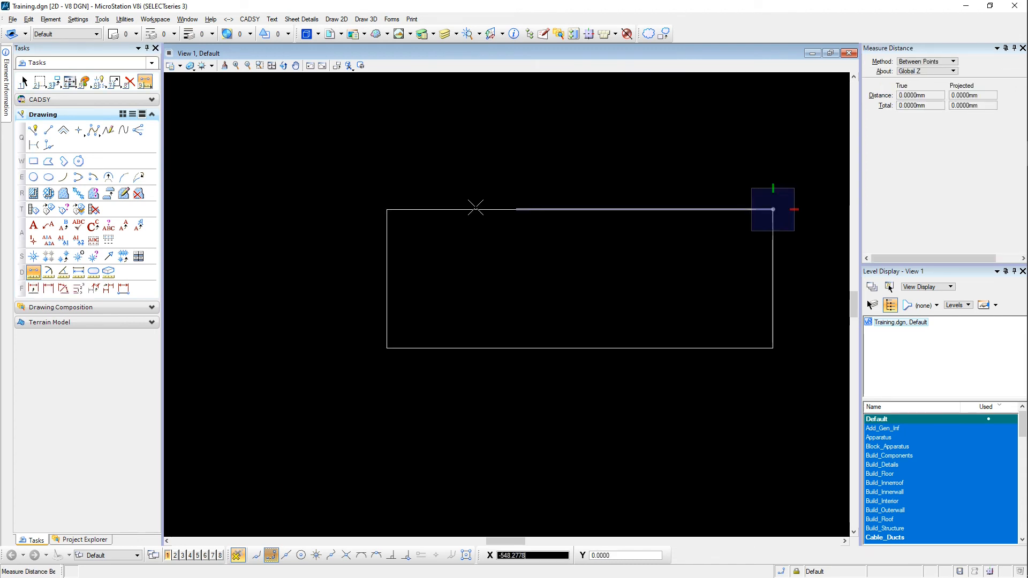
{"action": "left_click", "coordinate": [386, 210]}
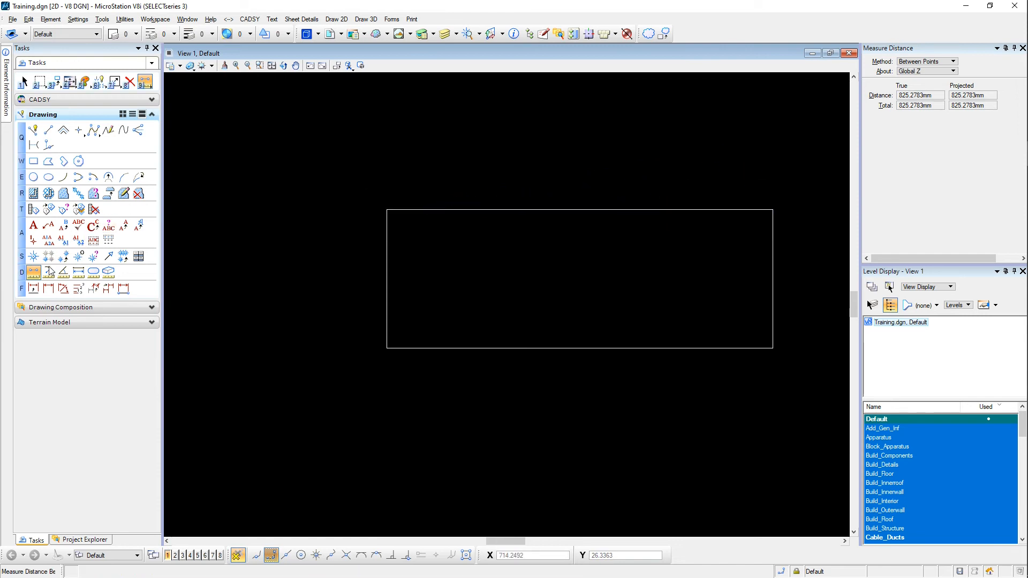
Place a circle by center with a radius of about 90 mm left of the block and measure its radius
{"action": "left_click", "coordinate": [34, 177]}
{"action": "left_click", "coordinate": [279, 198]}
{"action": "left_click", "coordinate": [310, 169]}
{"action": "left_click", "coordinate": [48, 272]}
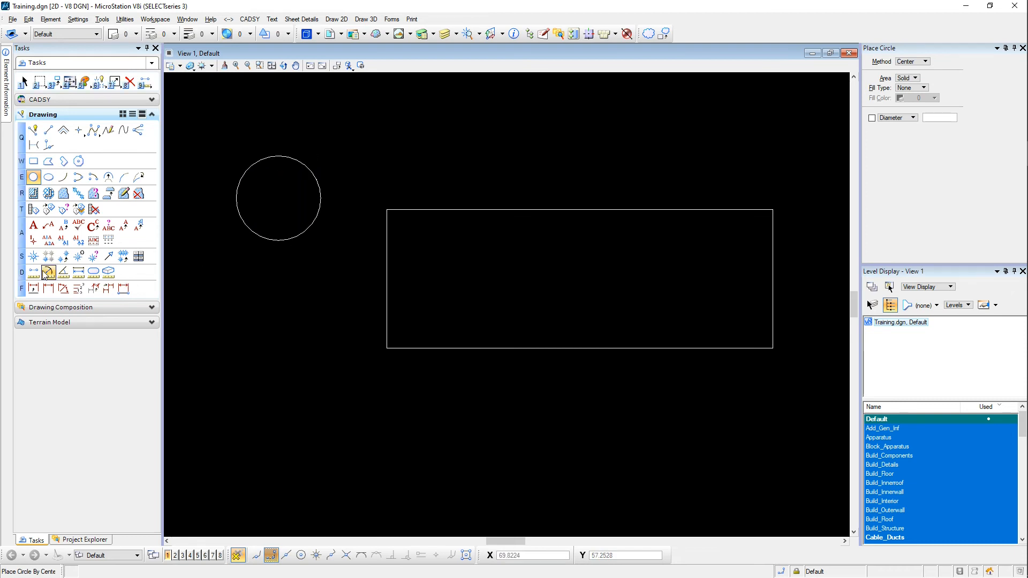
{"action": "left_click", "coordinate": [310, 165]}
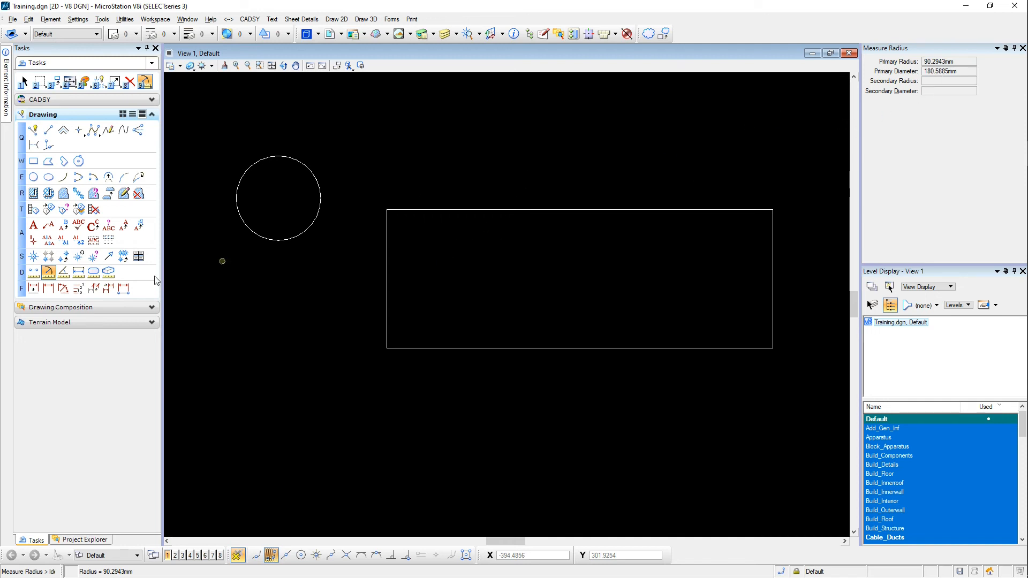
Measure the angle between the block's lower edge and an adjacent edge
{"action": "left_click", "coordinate": [63, 275]}
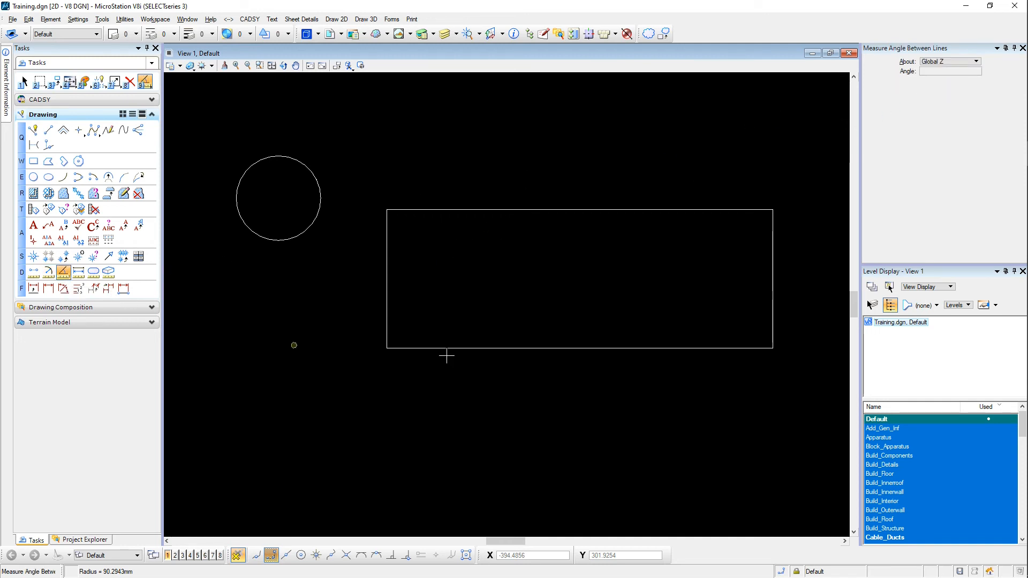
{"action": "left_click", "coordinate": [411, 348]}
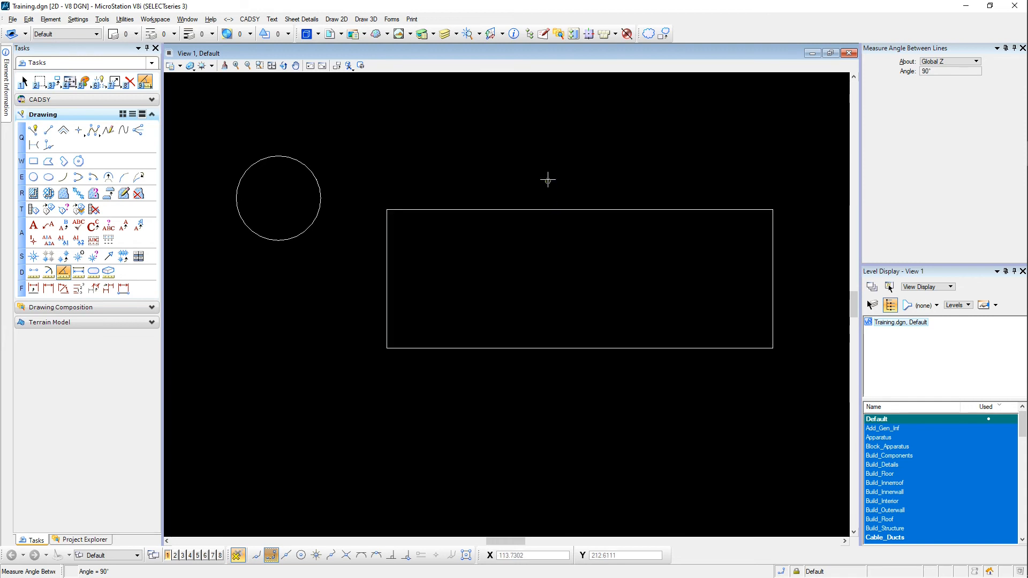
{"action": "key", "text": "Escape"}
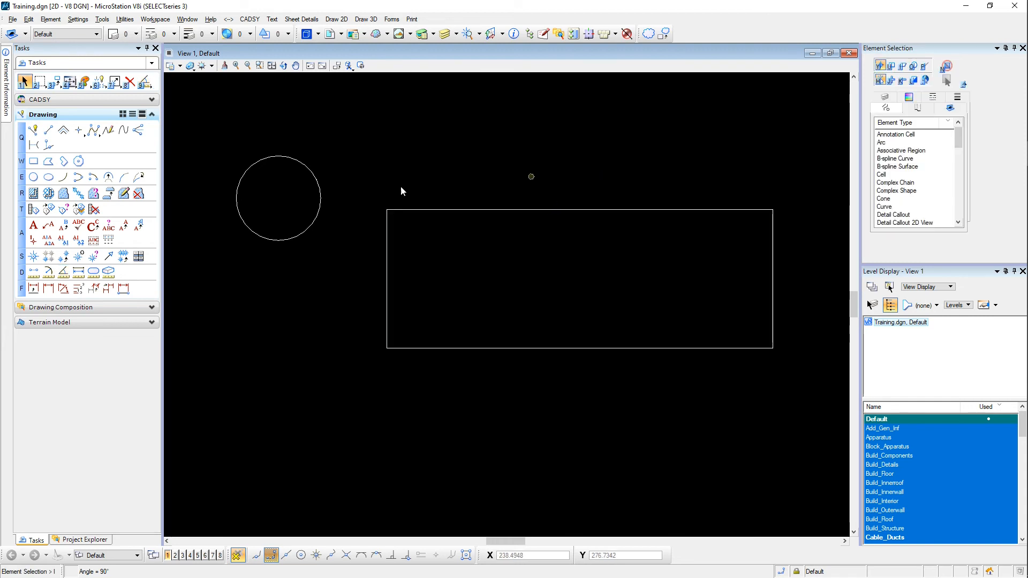
Dimension the block's upper and right edges with Element Dimensioning in the CADSY Arrow style
{"action": "left_click", "coordinate": [33, 289]}
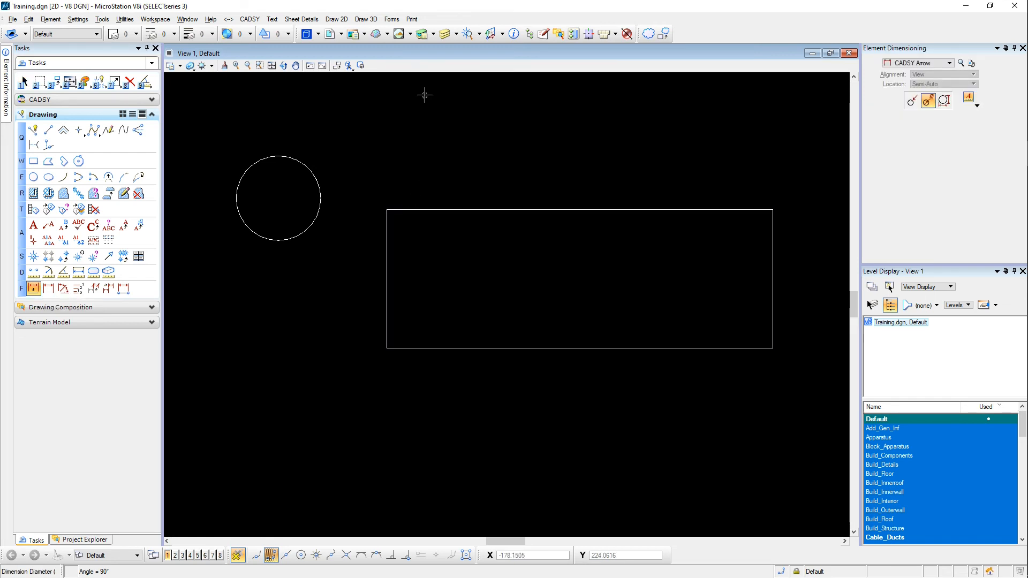
{"action": "left_click", "coordinate": [580, 209]}
{"action": "left_click", "coordinate": [587, 189]}
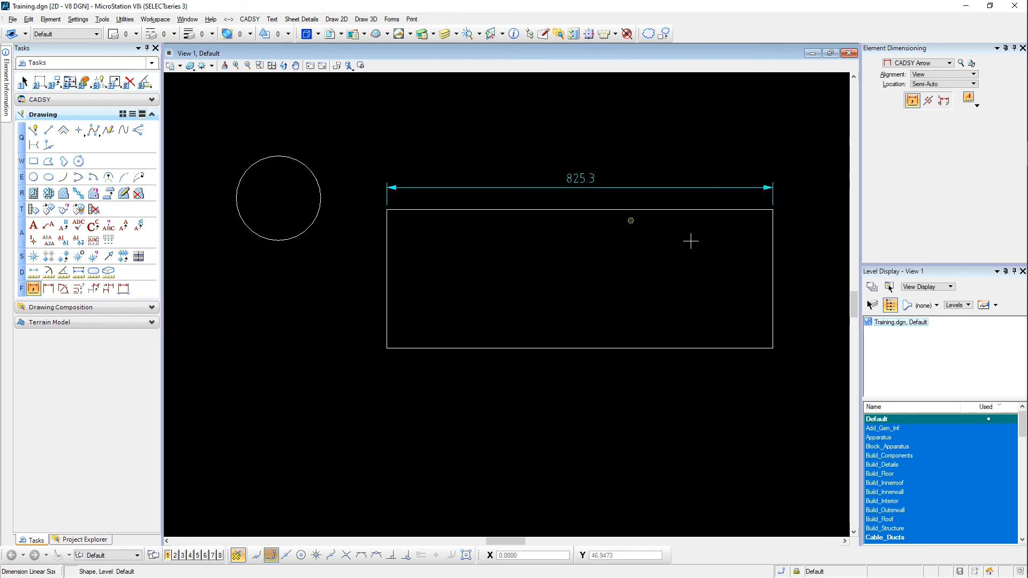
{"action": "left_click", "coordinate": [772, 270]}
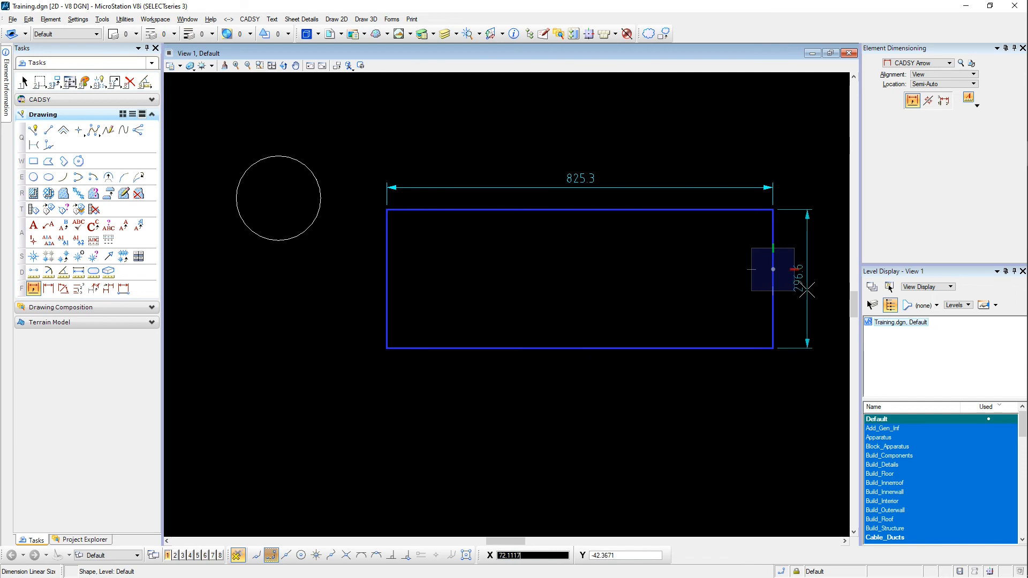
{"action": "left_click", "coordinate": [801, 284]}
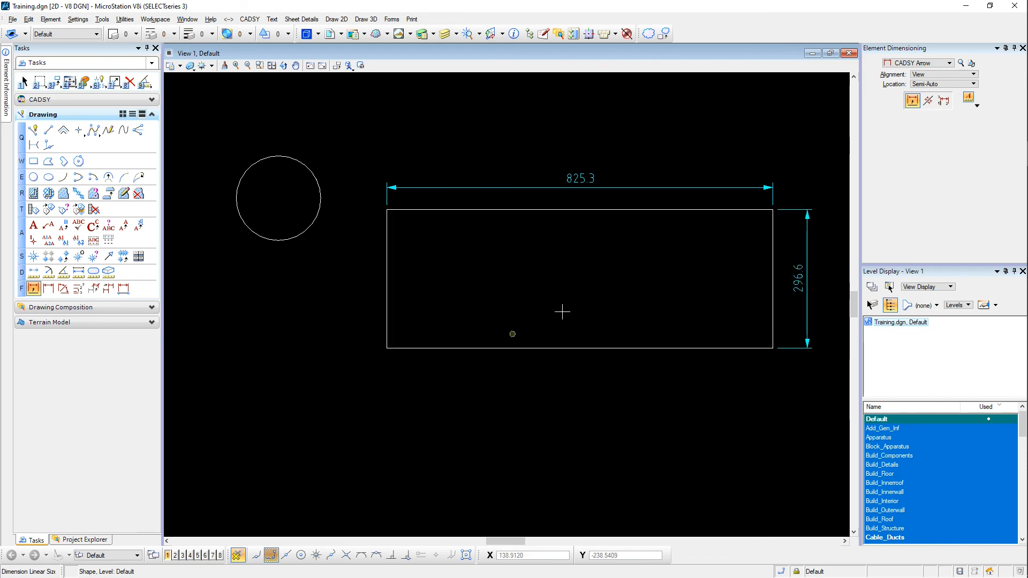
Dimension the block's full lower edge with Linear Dimensioning, placing the dimension line below the block
{"action": "left_click", "coordinate": [49, 289]}
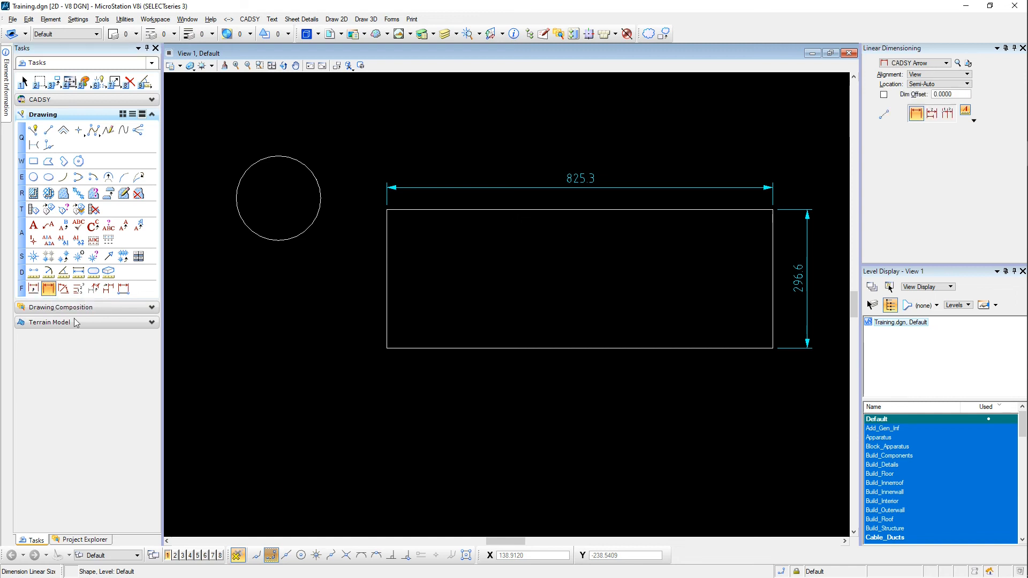
{"action": "left_click", "coordinate": [387, 349]}
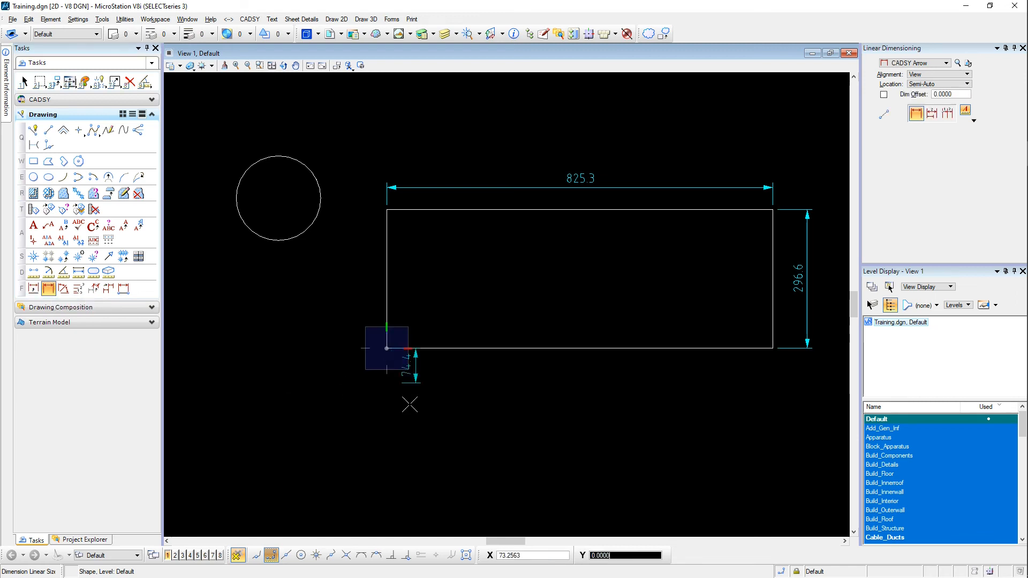
{"action": "left_click", "coordinate": [772, 348]}
{"action": "left_click", "coordinate": [763, 393]}
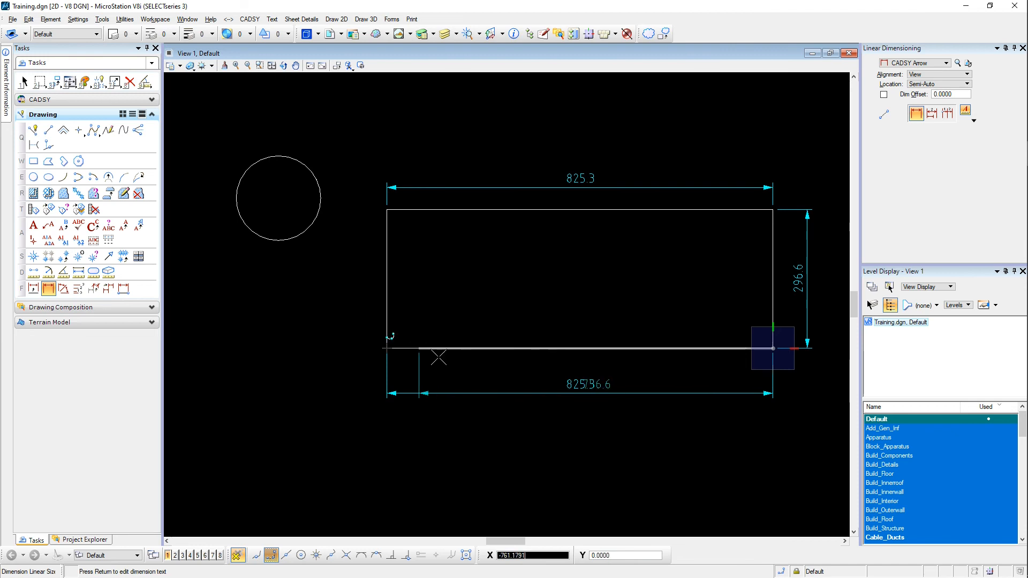
{"action": "right_click", "coordinate": [773, 348]}
Add a linear dimension outside the block's left edge, from the lower-left corner to the edge's midpoint
{"action": "left_click", "coordinate": [387, 348]}
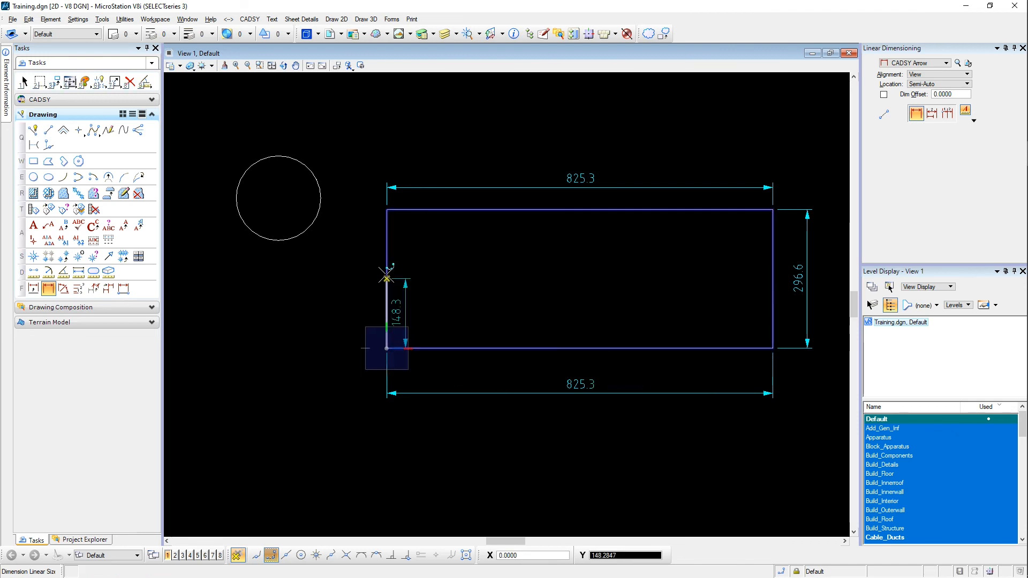
{"action": "left_click", "coordinate": [387, 279]}
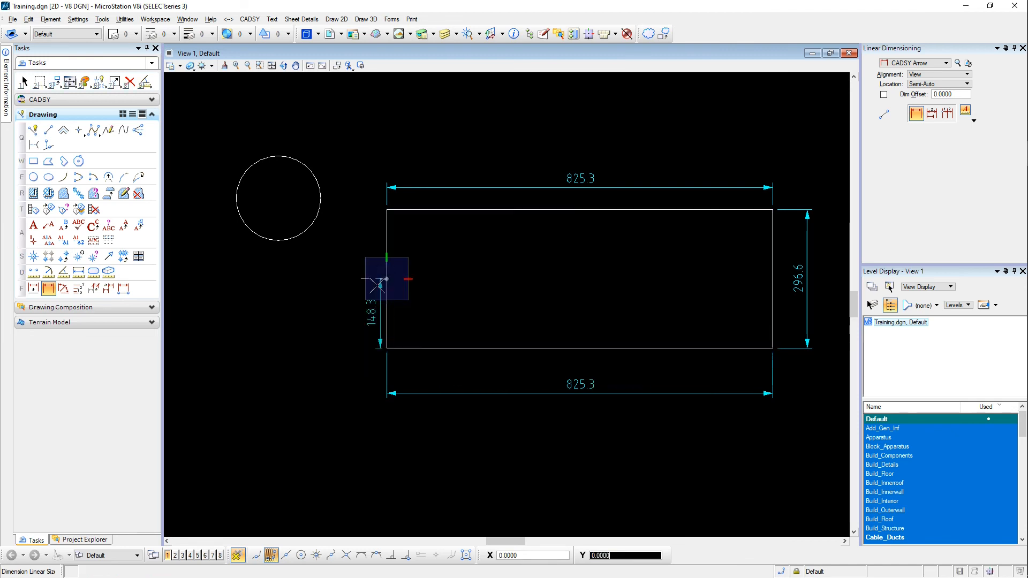
{"action": "right_click", "coordinate": [367, 317]}
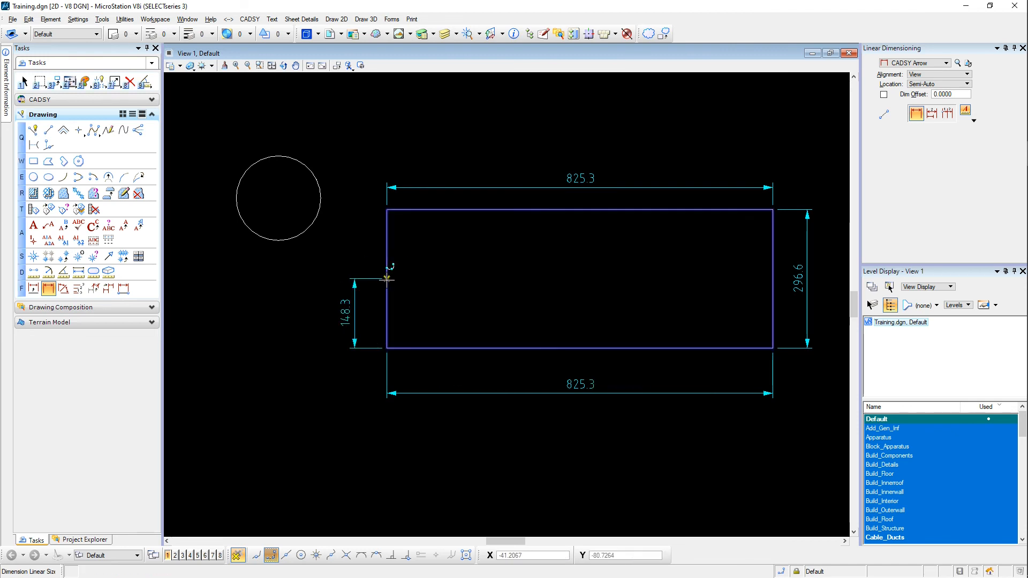
Try to place an angular dimension between the block's left and lower edges
{"action": "left_click", "coordinate": [63, 289]}
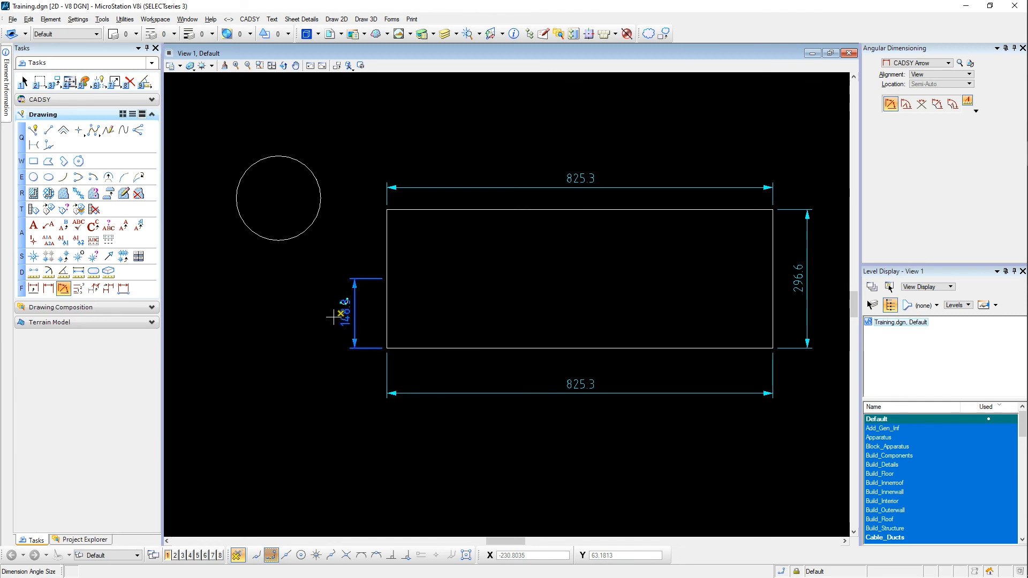
{"action": "left_click", "coordinate": [389, 270]}
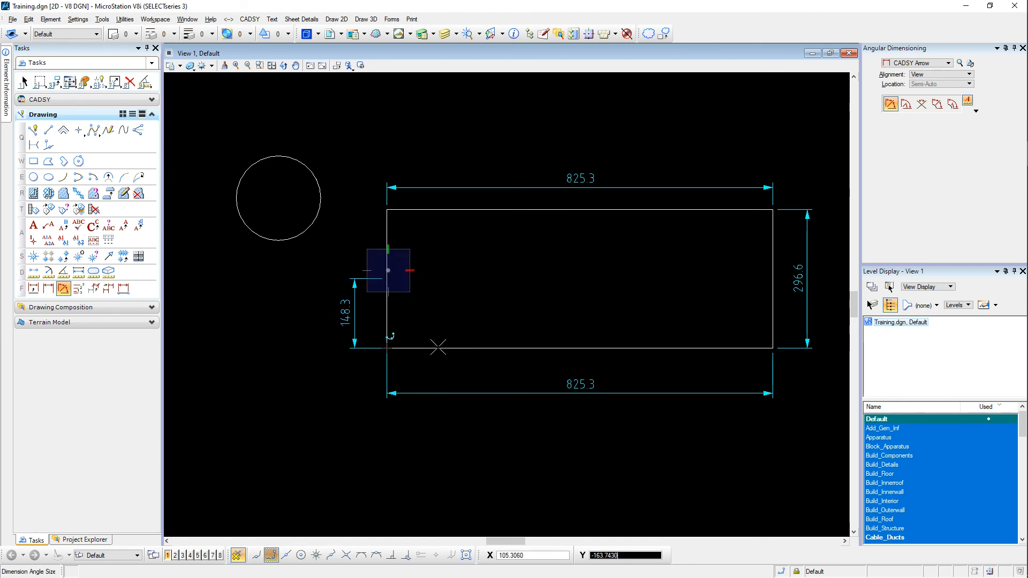
{"action": "left_click", "coordinate": [438, 347]}
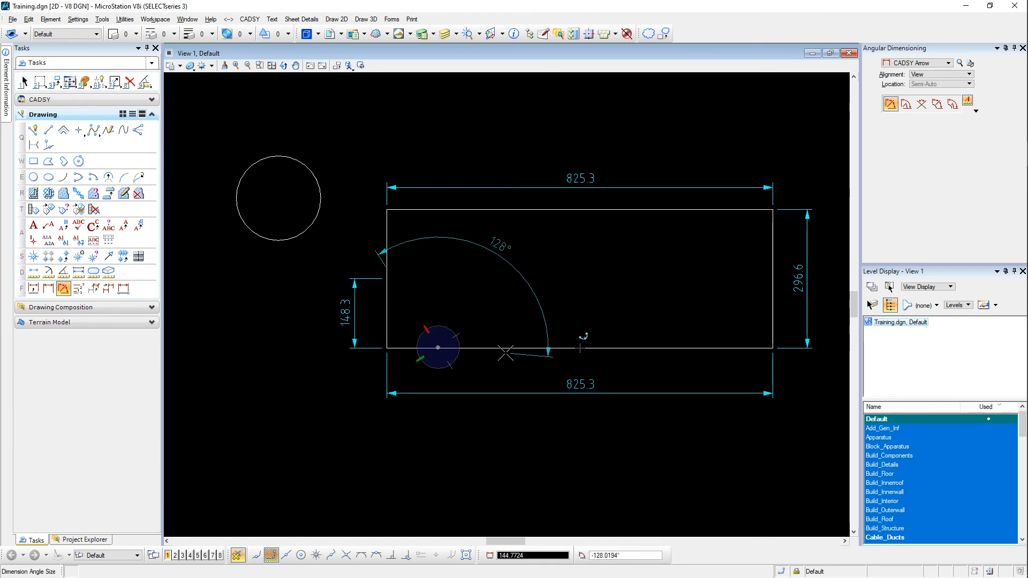
{"action": "right_click", "coordinate": [504, 353]}
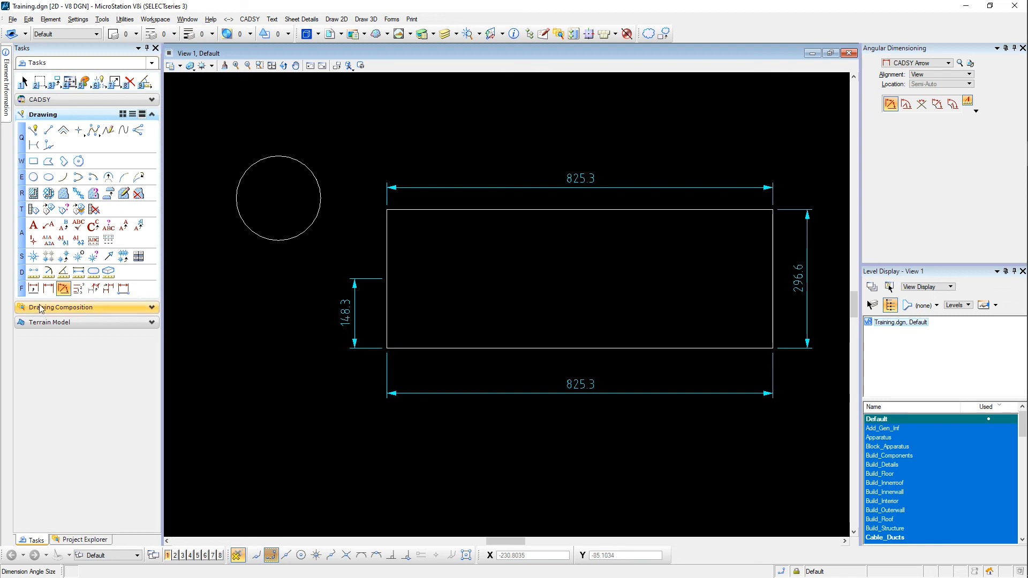
{"action": "left_click", "coordinate": [99, 291]}
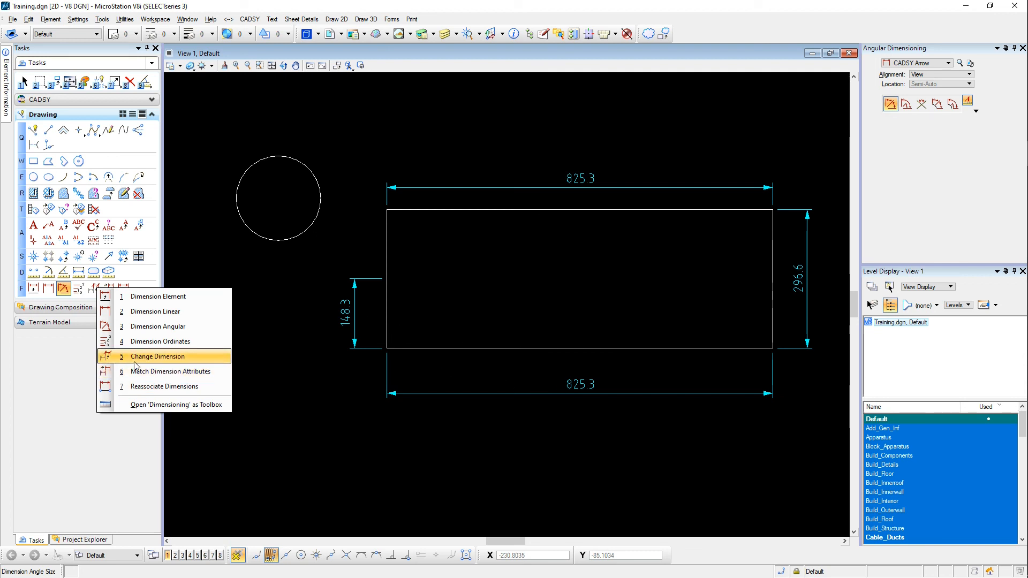
{"action": "key", "text": "Escape"}
Delete all four dimensions around the block
{"action": "key", "text": "Escape"}
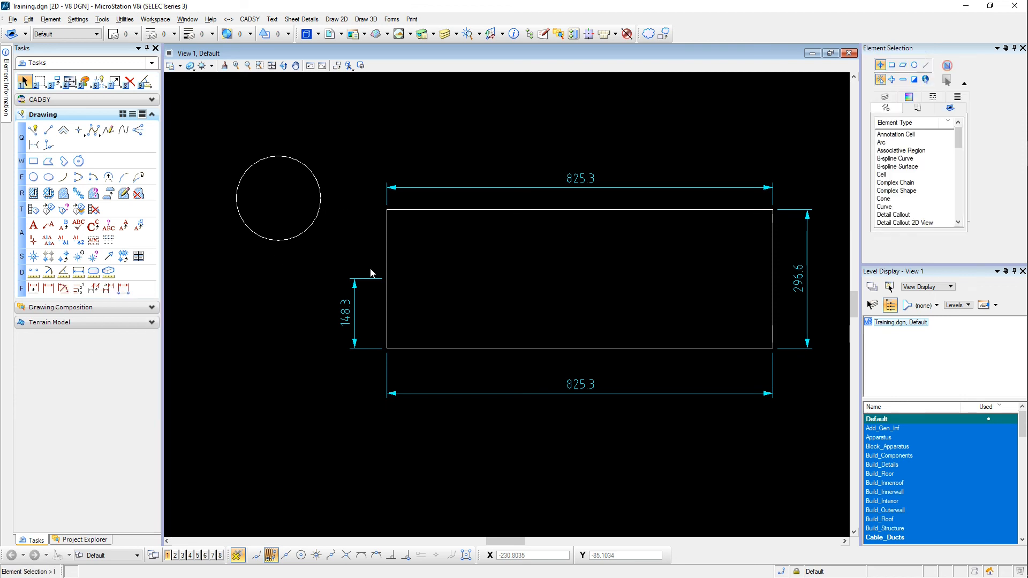
{"action": "left_click", "coordinate": [375, 277]}
{"action": "key", "text": "Delete"}
{"action": "left_click", "coordinate": [472, 188]}
{"action": "key", "text": "Delete"}
{"action": "left_click", "coordinate": [808, 260]}
{"action": "key", "text": "Delete"}
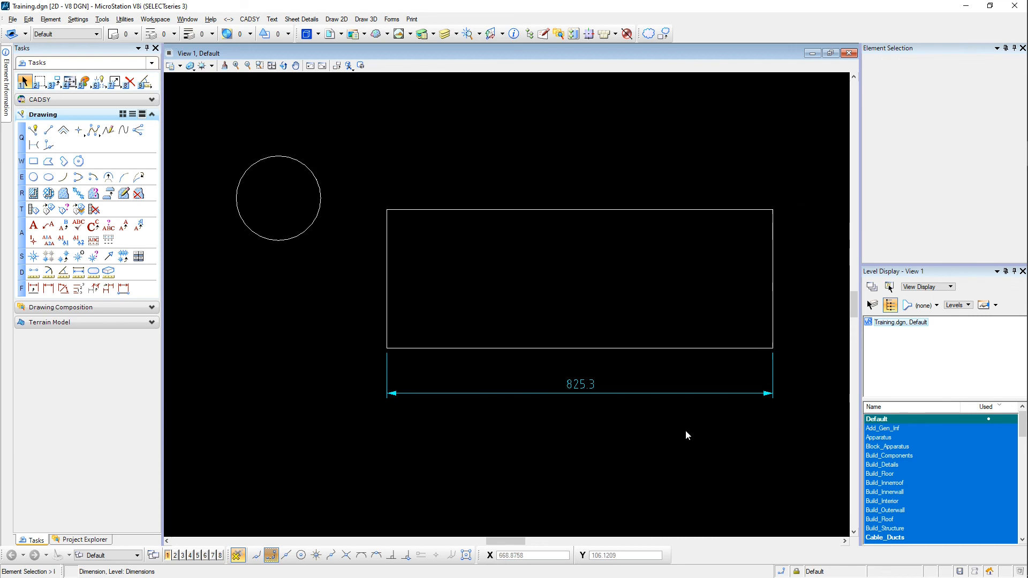
{"action": "left_click", "coordinate": [615, 393]}
{"action": "key", "text": "Delete"}
Delete the block and the circle to empty the drawing
{"action": "left_click", "coordinate": [476, 348]}
{"action": "key", "text": "Delete"}
{"action": "left_click", "coordinate": [314, 225]}
{"action": "key", "text": "Delete"}
{"action": "right_click", "coordinate": [355, 262]}
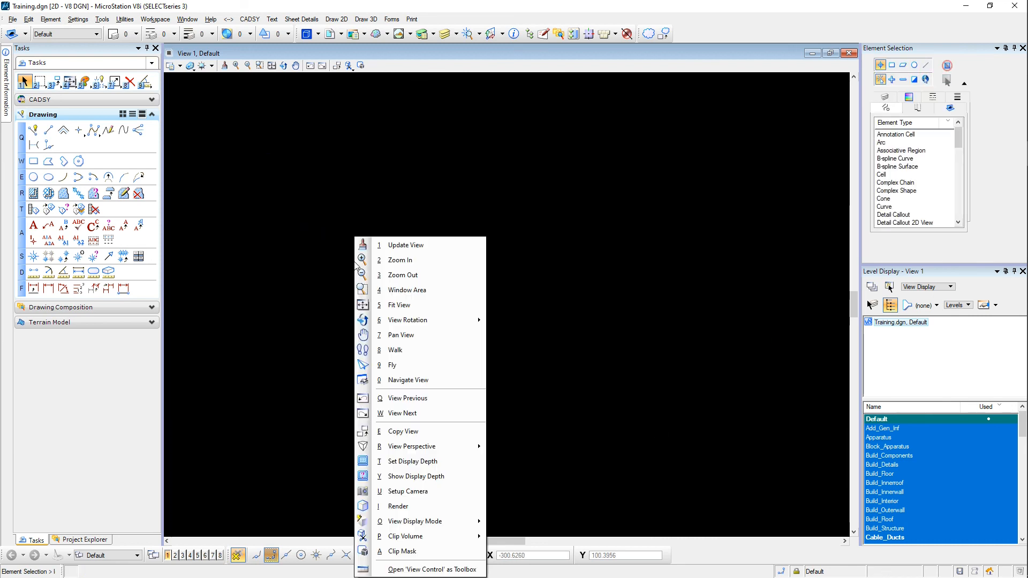
{"action": "left_click", "coordinate": [396, 301]}
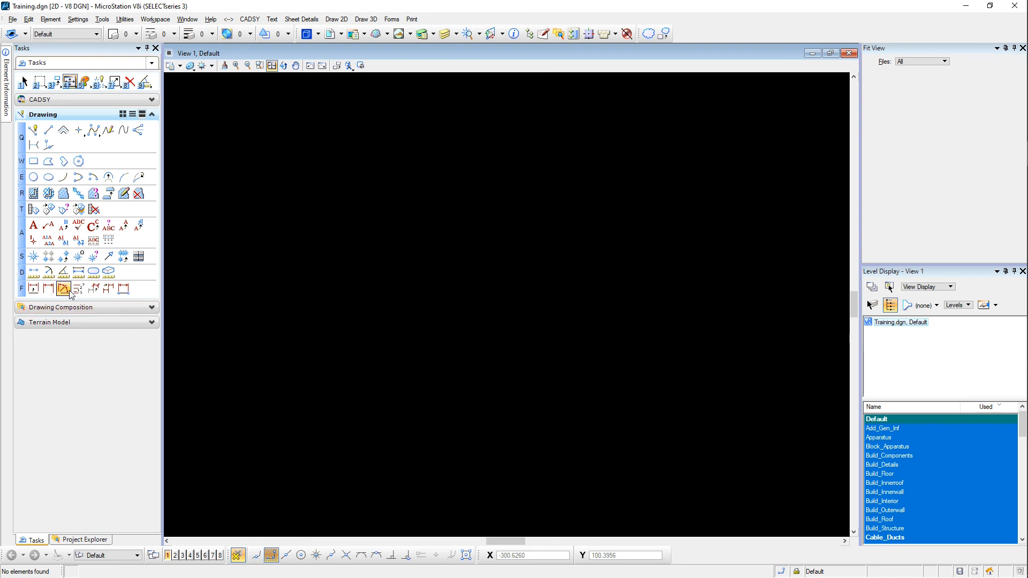